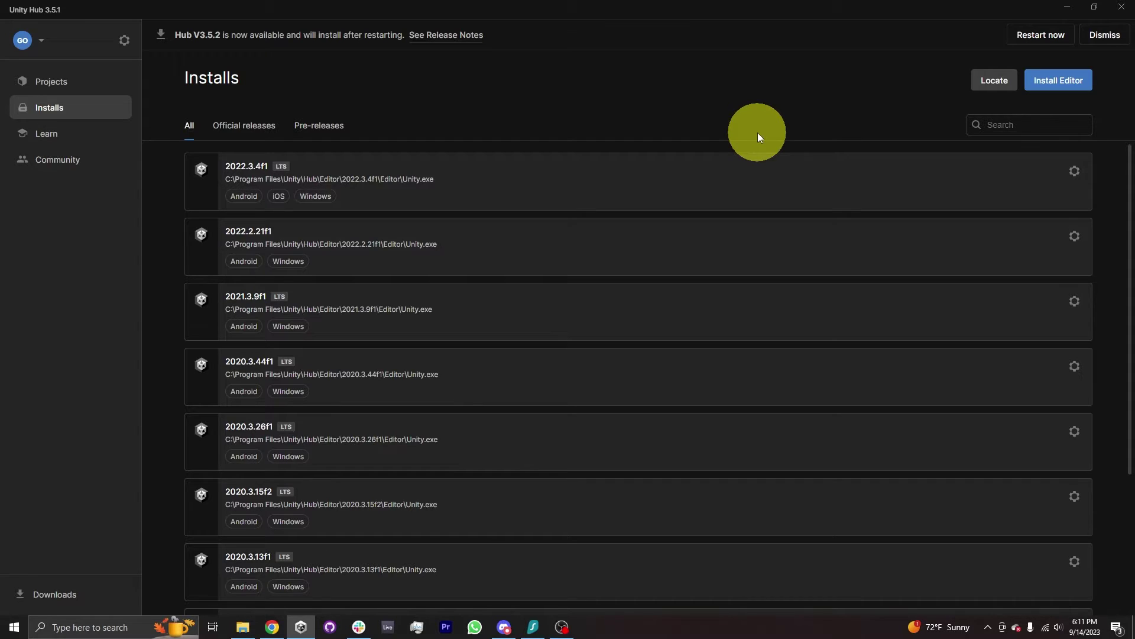
Review the project list with its editor versions and compare it with the list of installed Unity editors
left_click(78, 84)
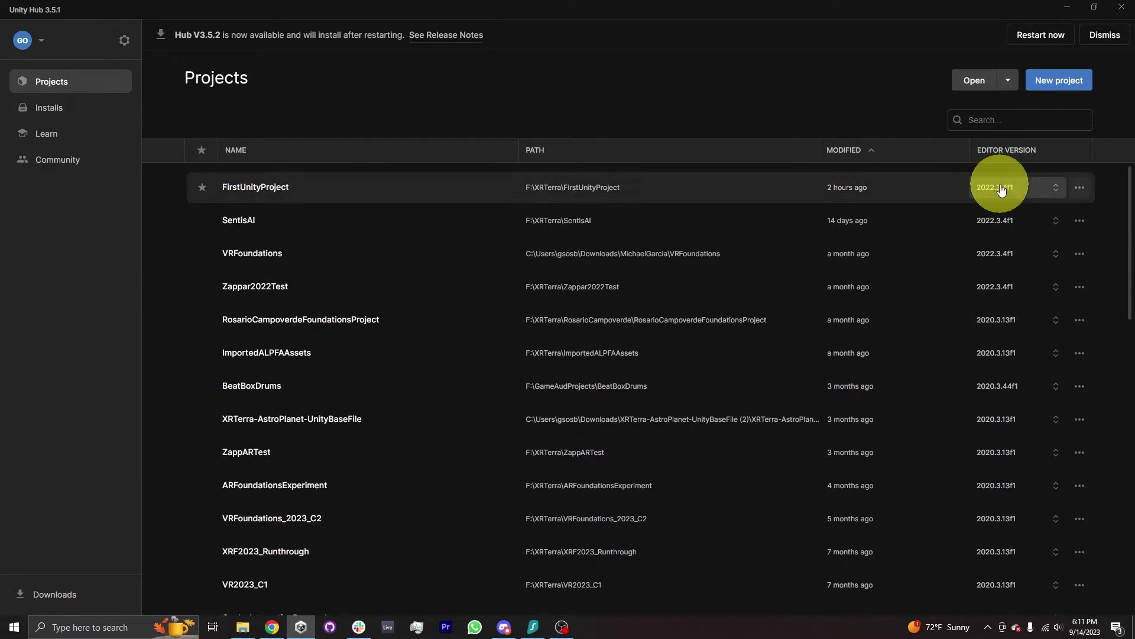
scroll(1012, 248, "down", 10)
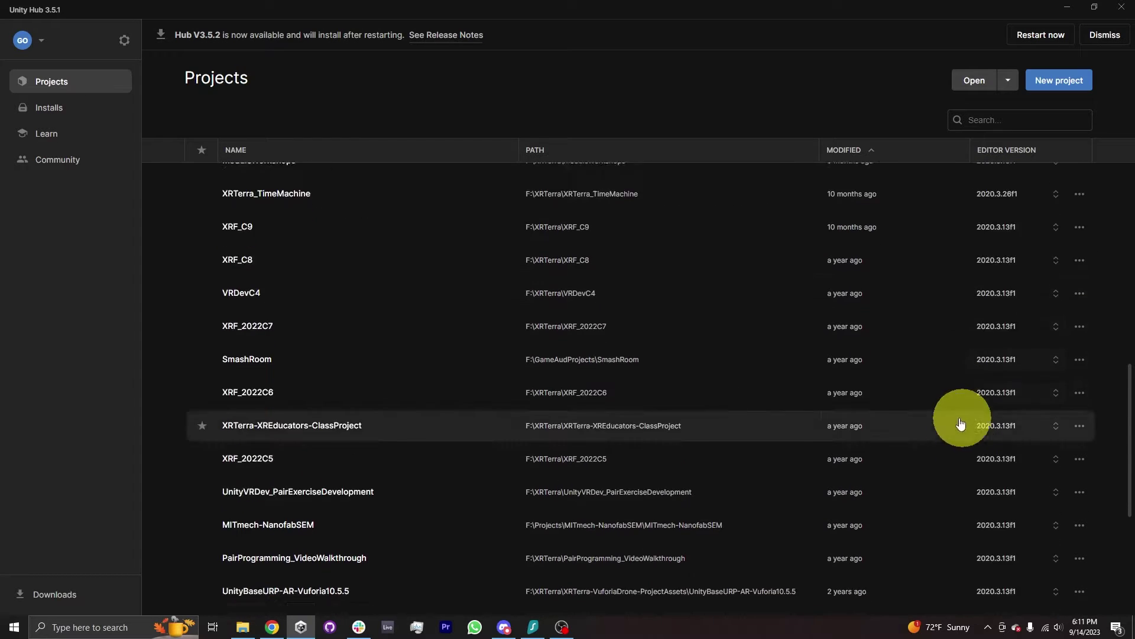
scroll(960, 423, "down", 5)
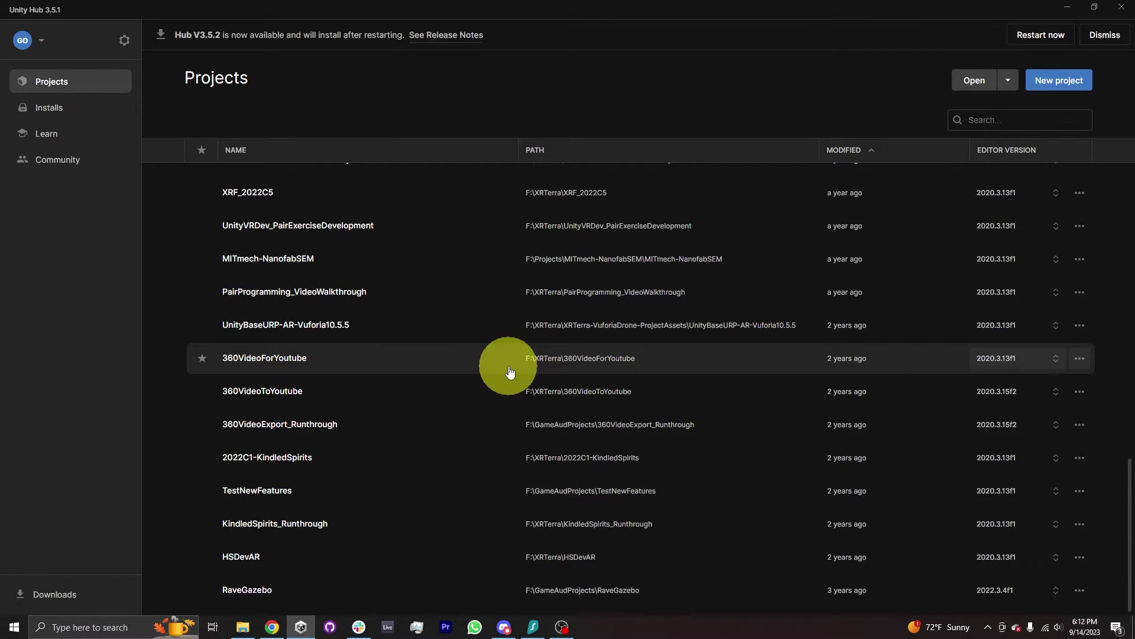
left_click(52, 107)
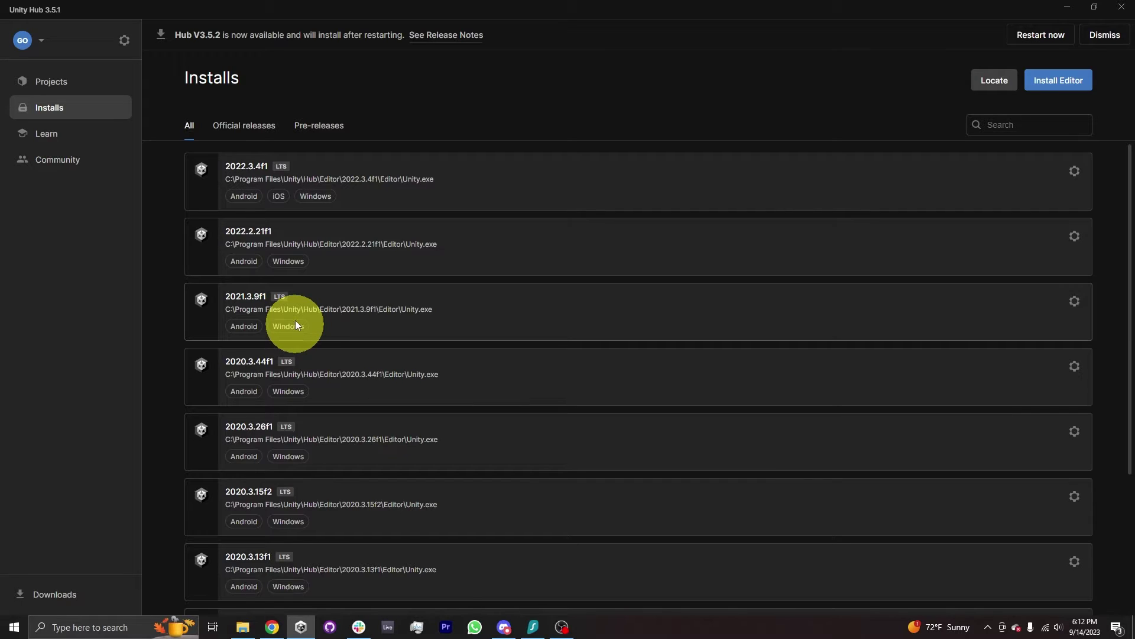
scroll(674, 355, "down", 3)
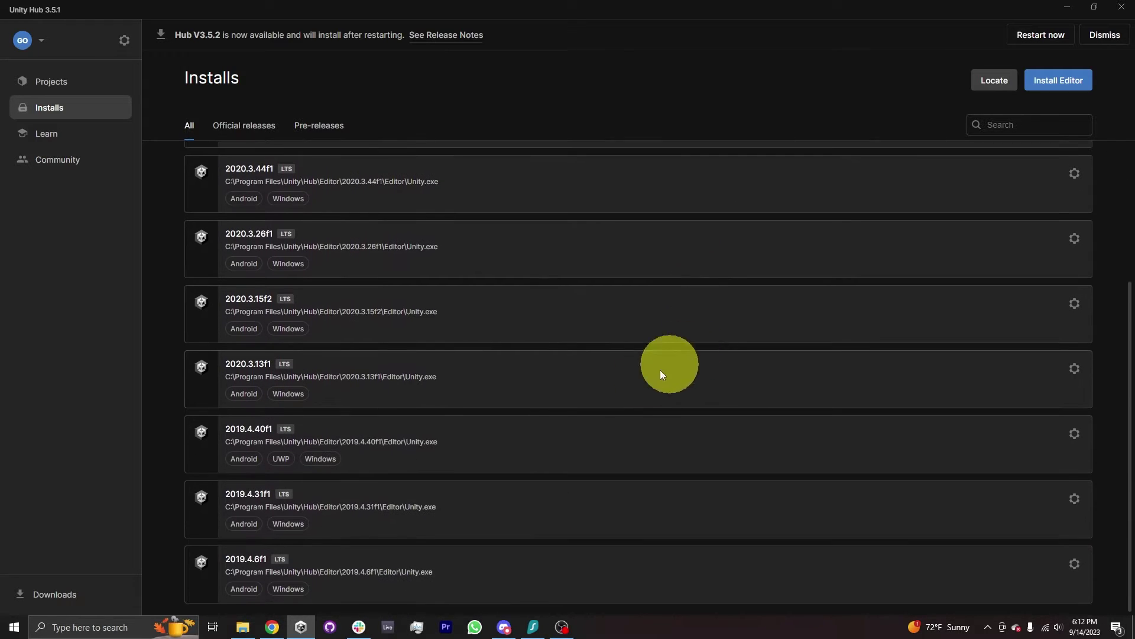
scroll(367, 449, "up", 3)
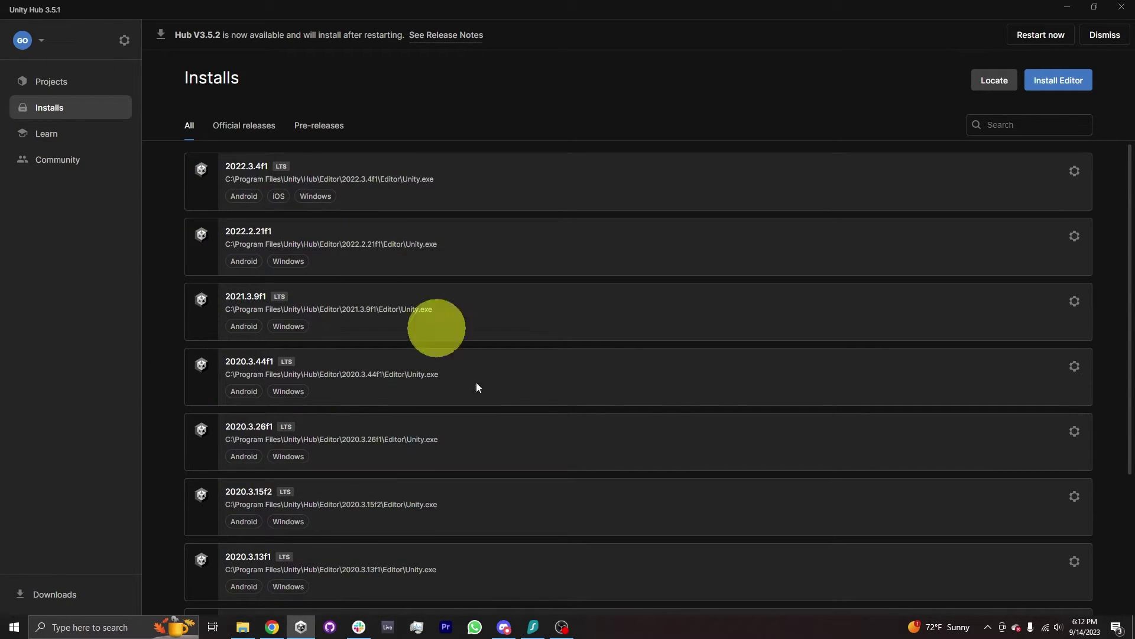
scroll(478, 387, "down", 3)
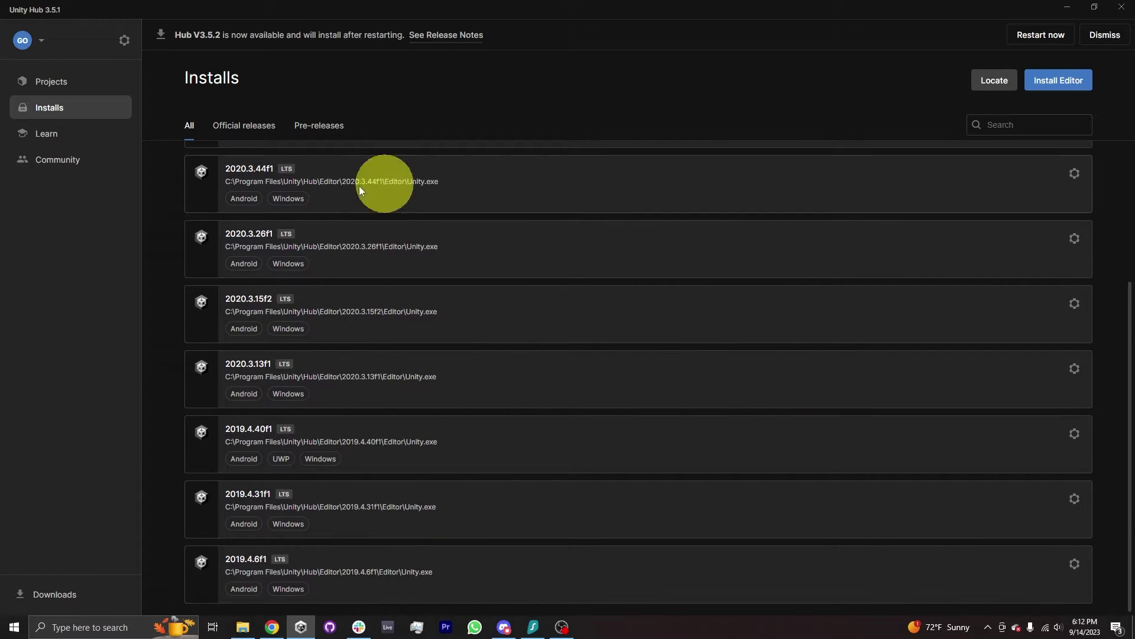
scroll(246, 233, "up", 3)
left_click(51, 81)
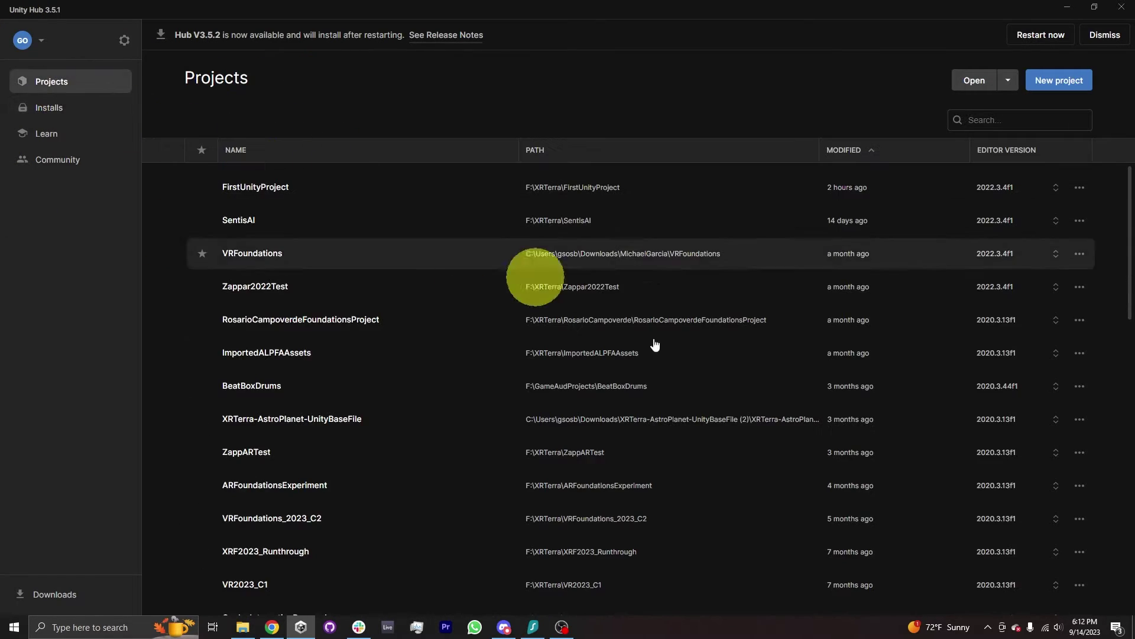
scroll(943, 406, "down", 11)
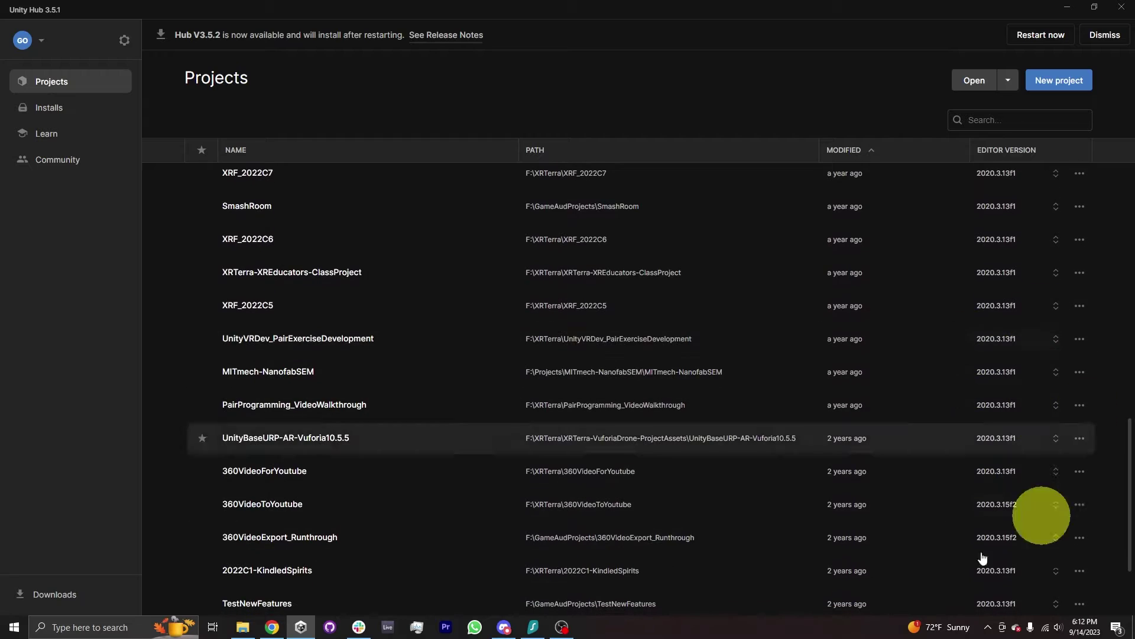
scroll(983, 558, "down", 2)
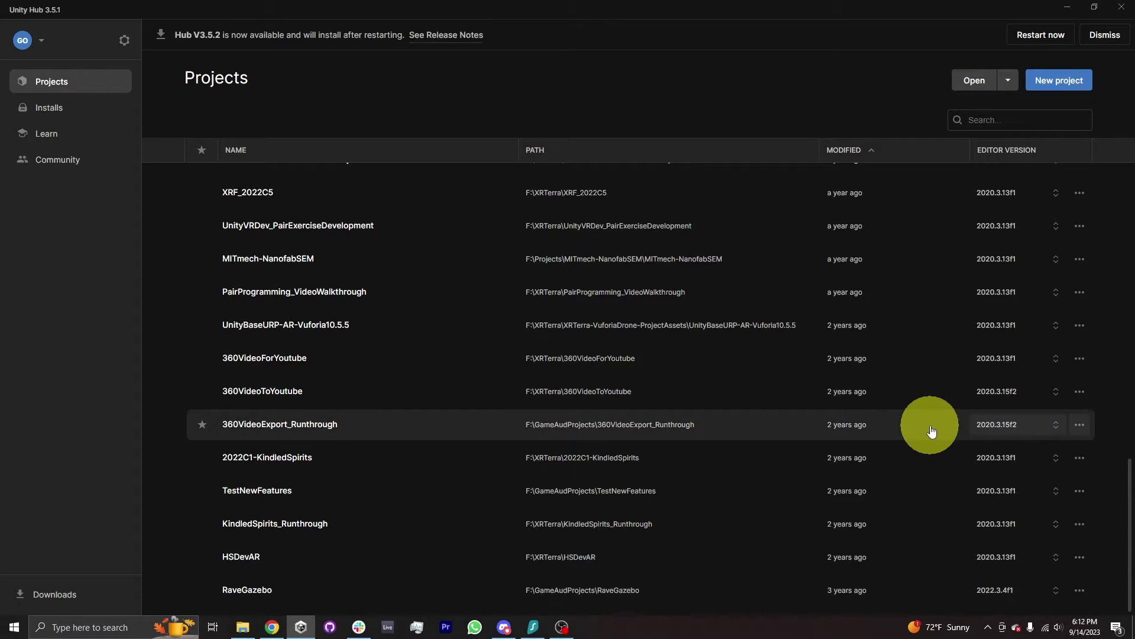
scroll(792, 352, "up", 10)
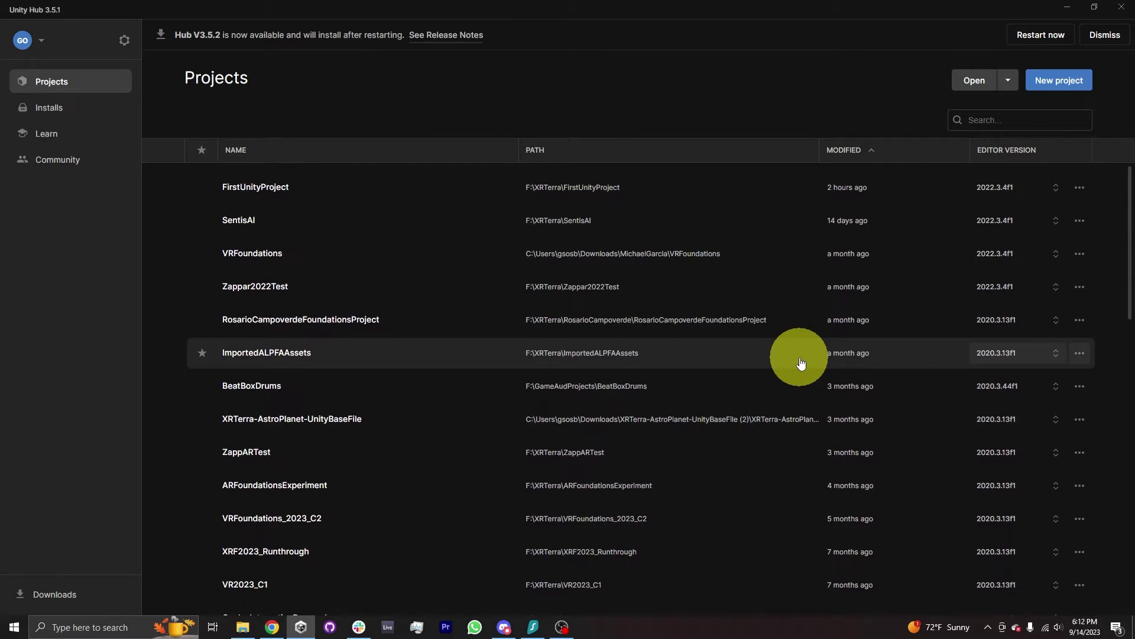
left_click(49, 109)
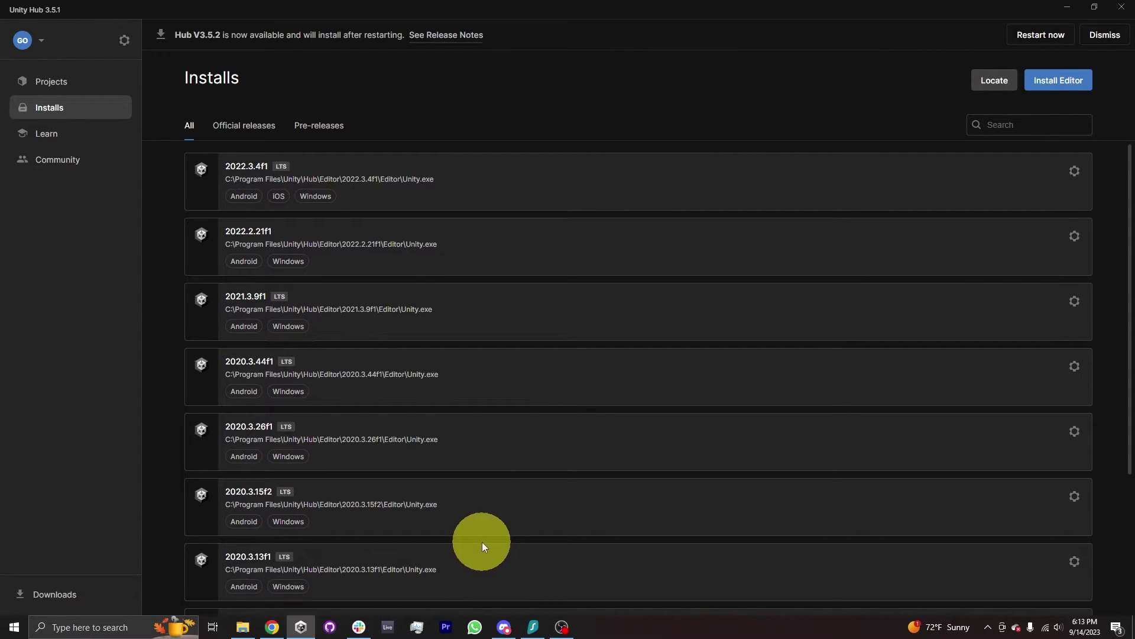
Switch to Chrome, search Google for "download unity hub" and open Unity's official download page
left_click(273, 630)
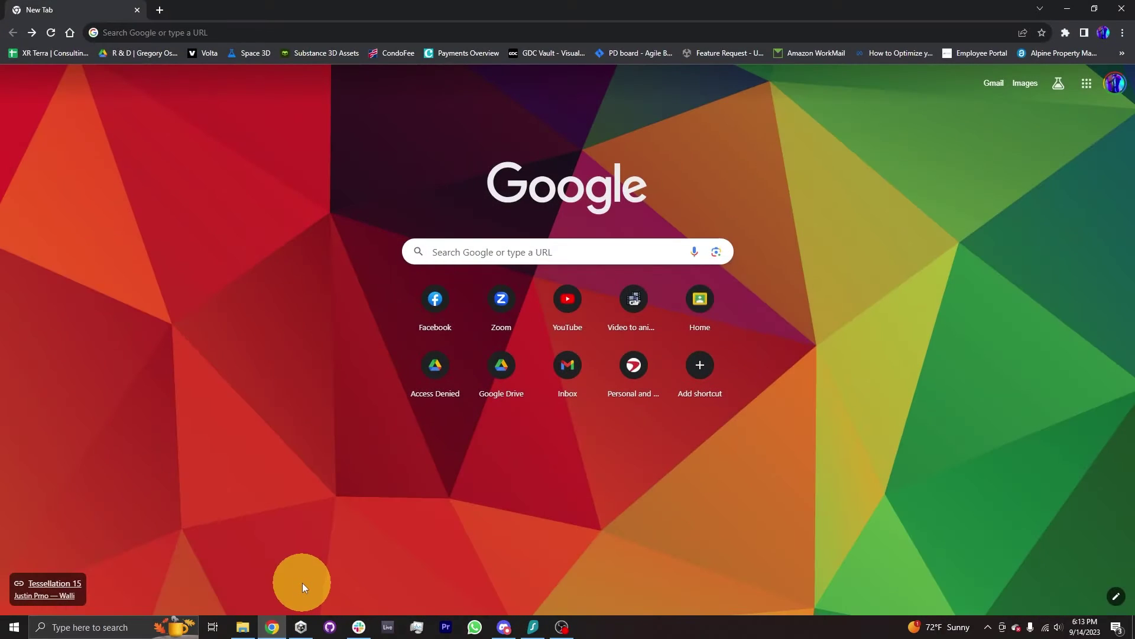
left_click(169, 34)
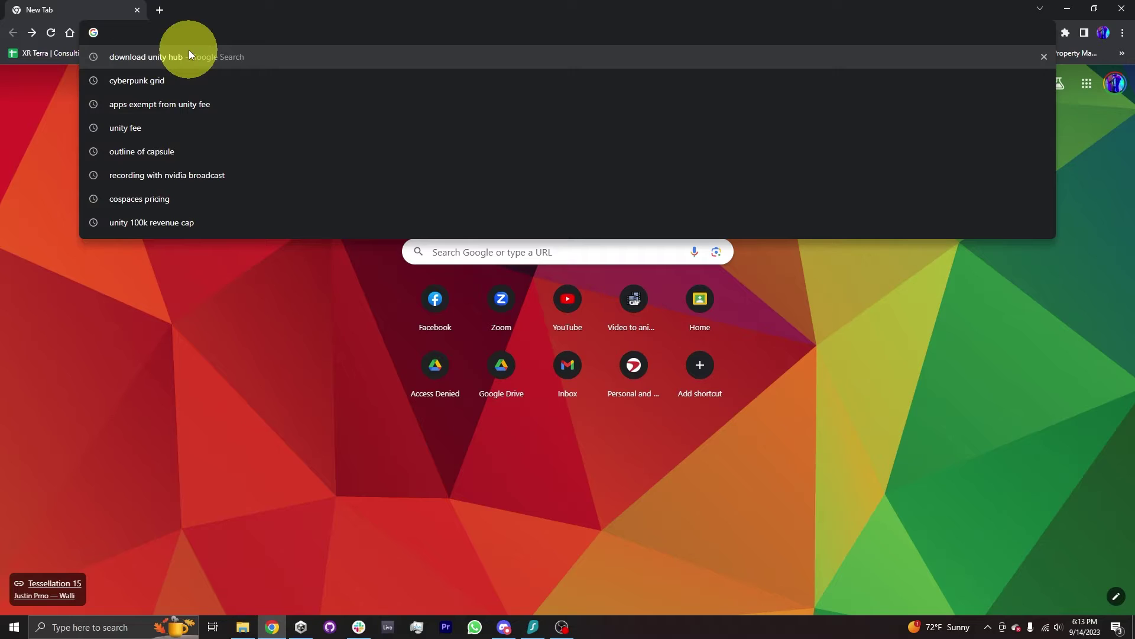
type("download")
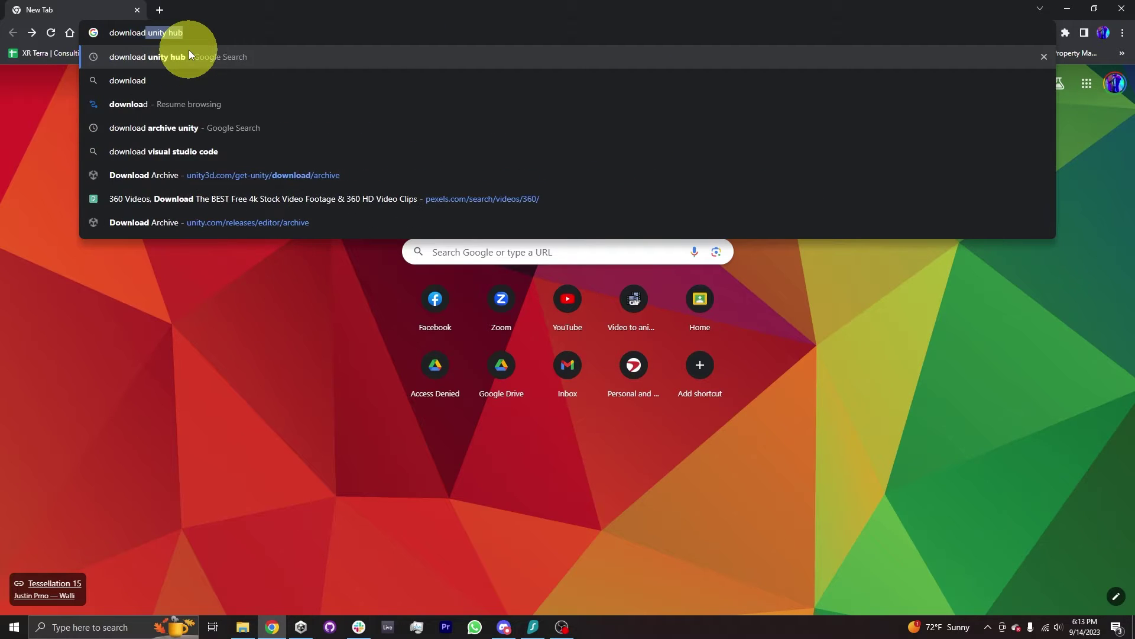
type(" unity hub")
key("Return")
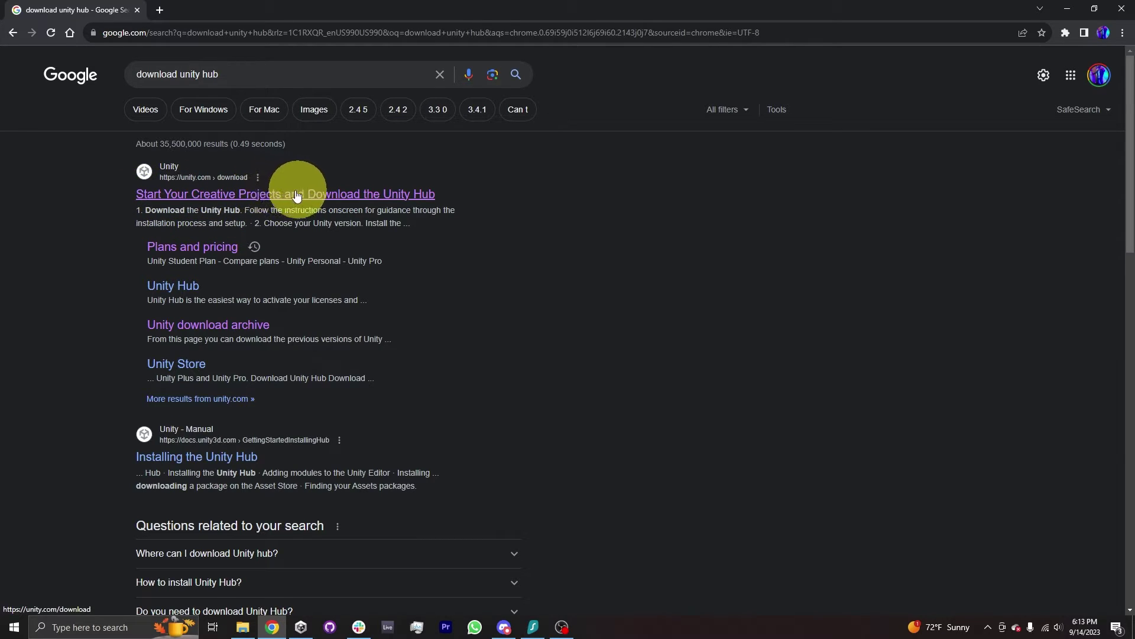
left_click(172, 194)
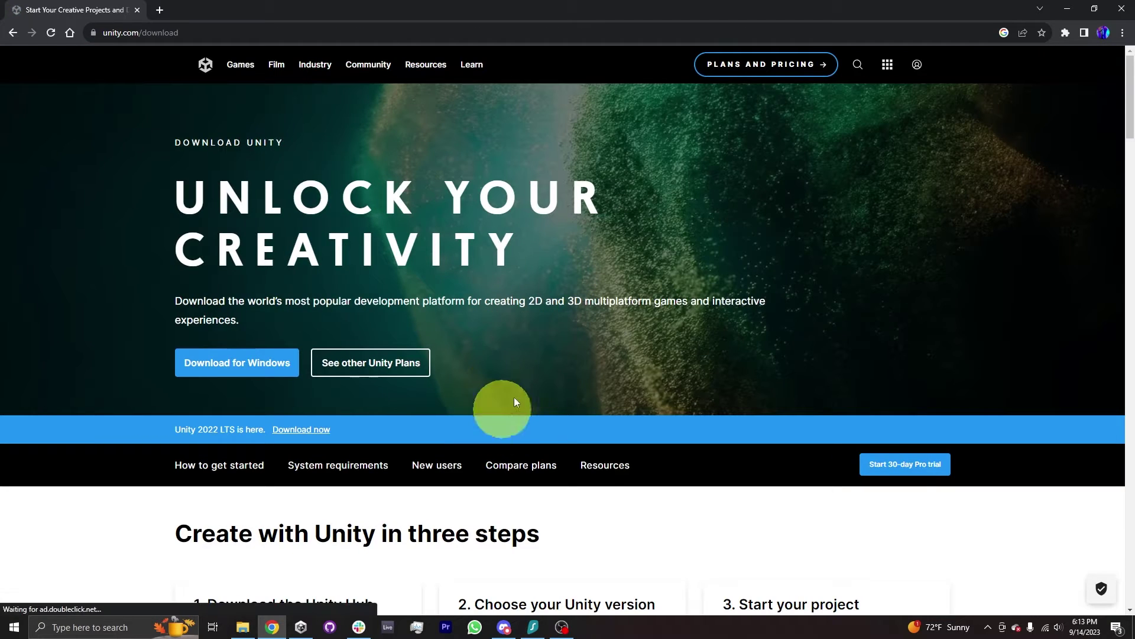
Download the Windows version of the Unity Hub installer and check it in the browser's downloads
scroll(563, 360, "down", 3)
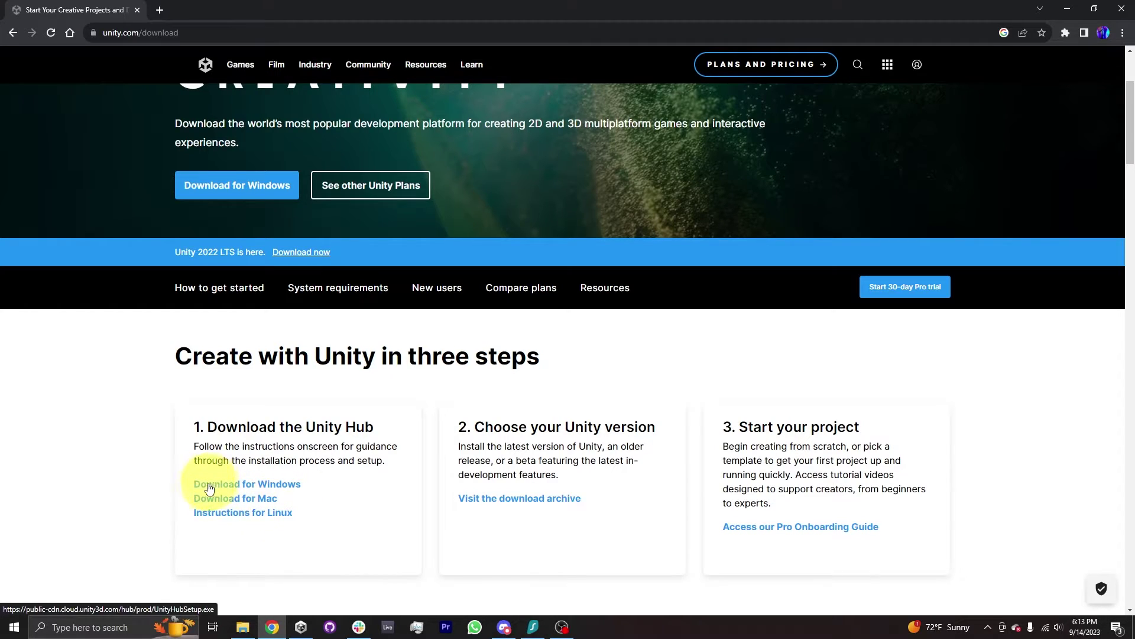
left_click(257, 487)
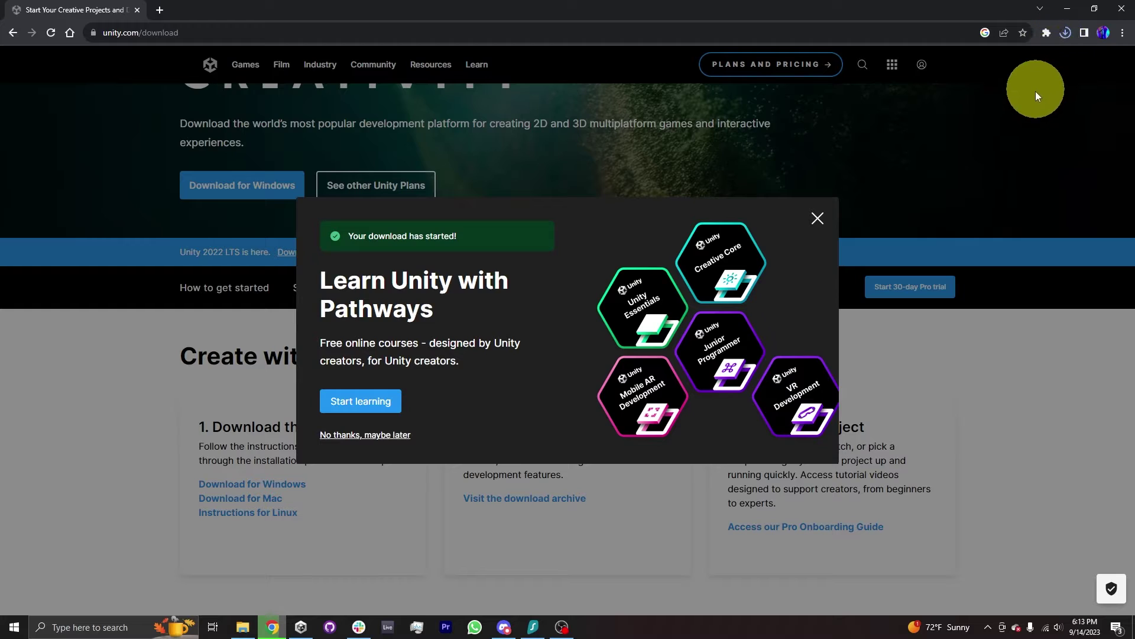
left_click(1064, 34)
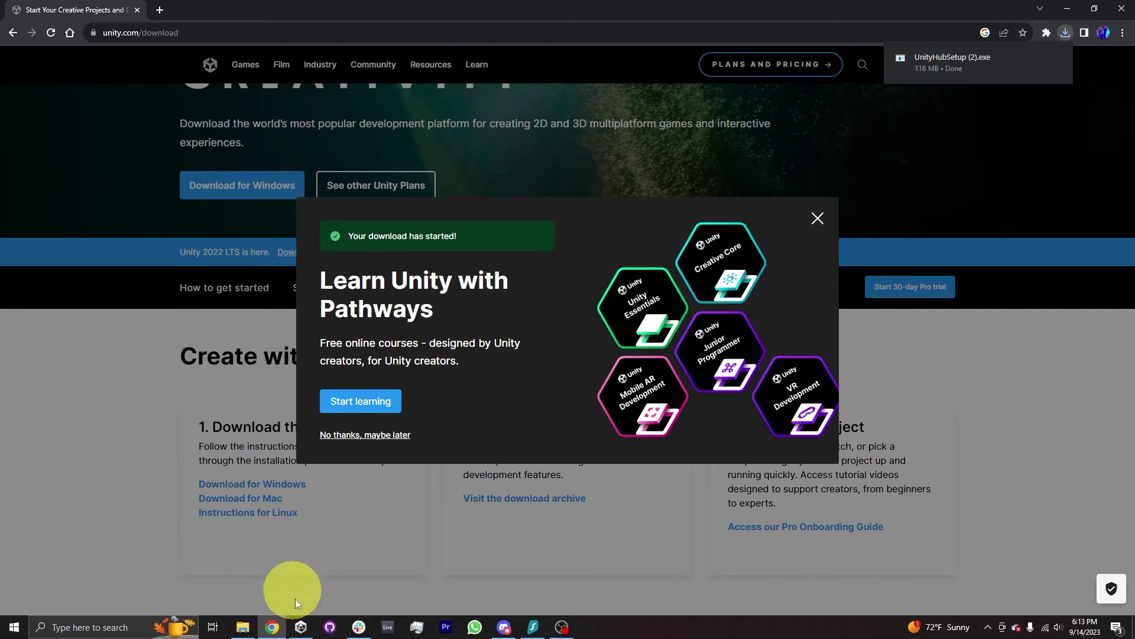
Switch back to Unity Hub and look over the project list and the installed editors
left_click(299, 628)
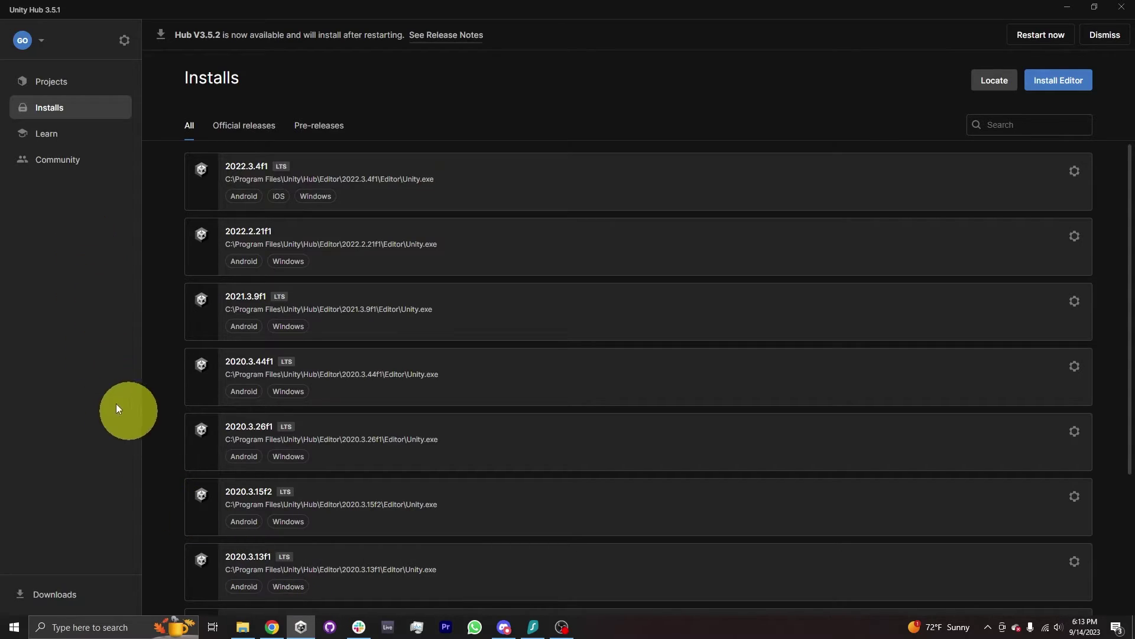
left_click(37, 89)
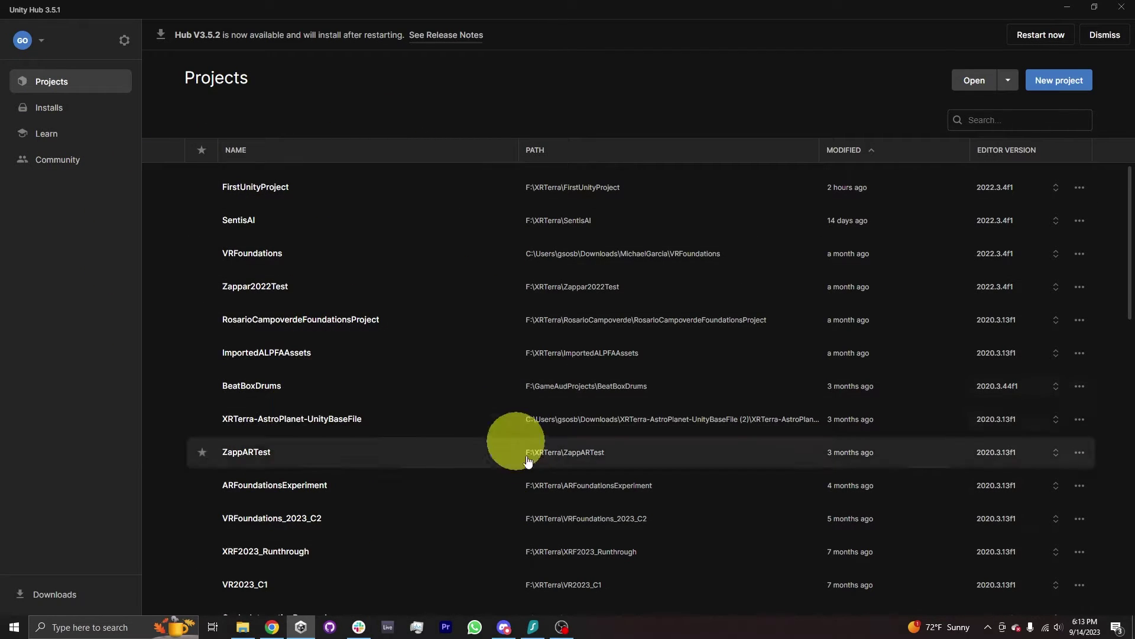
left_click(50, 108)
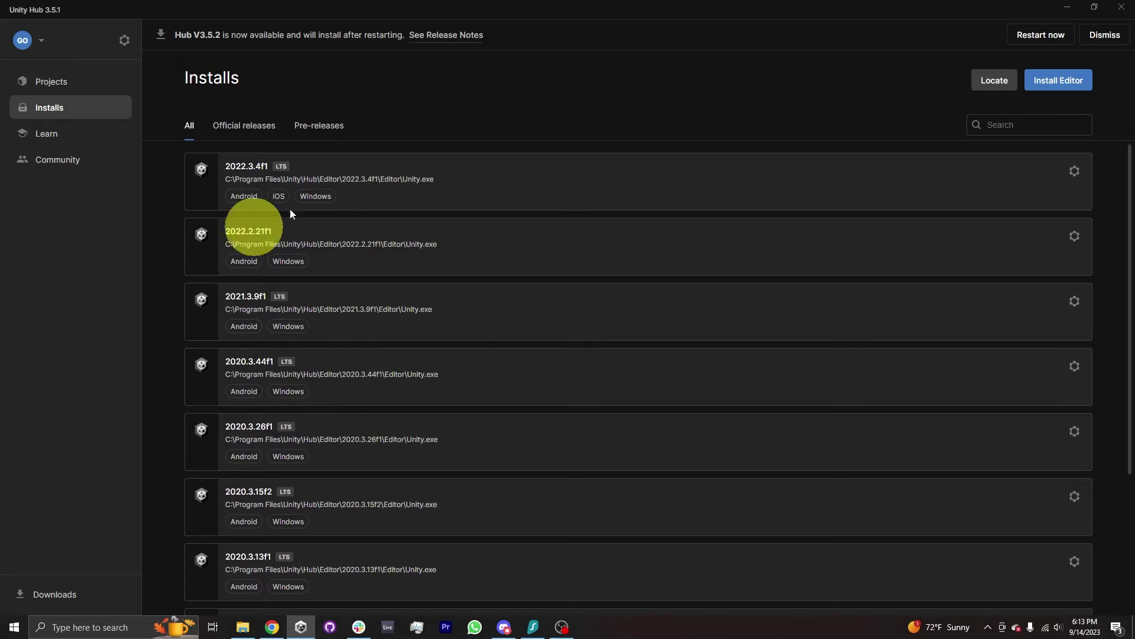
left_click(38, 84)
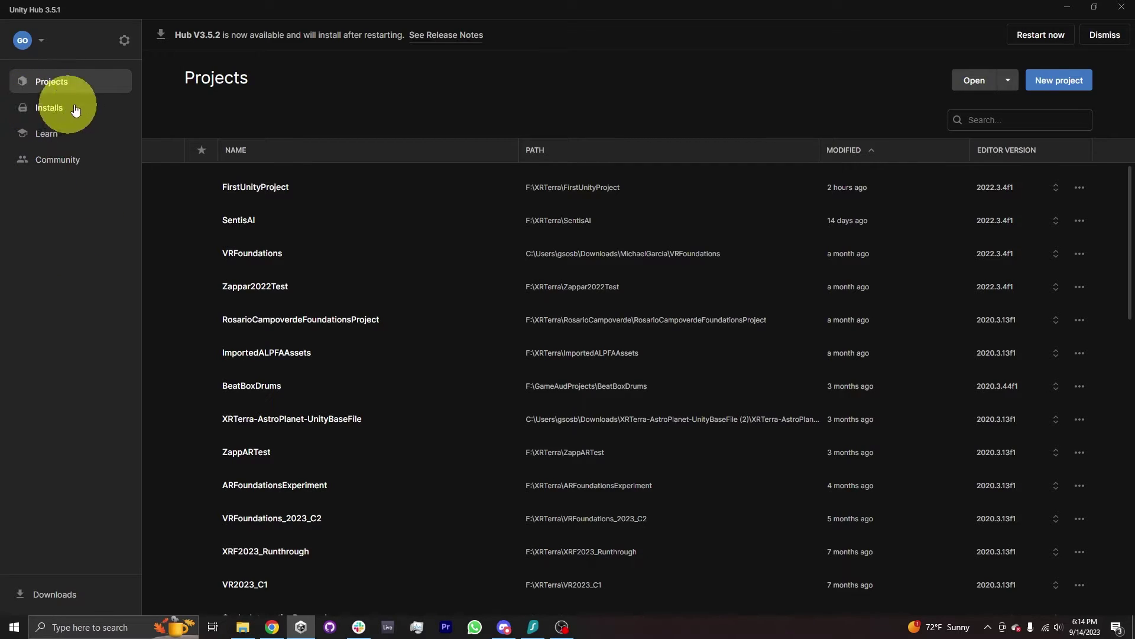
Examine the license preferences and the options for adding a new license, including the free personal one, and close the preferences
left_click(125, 42)
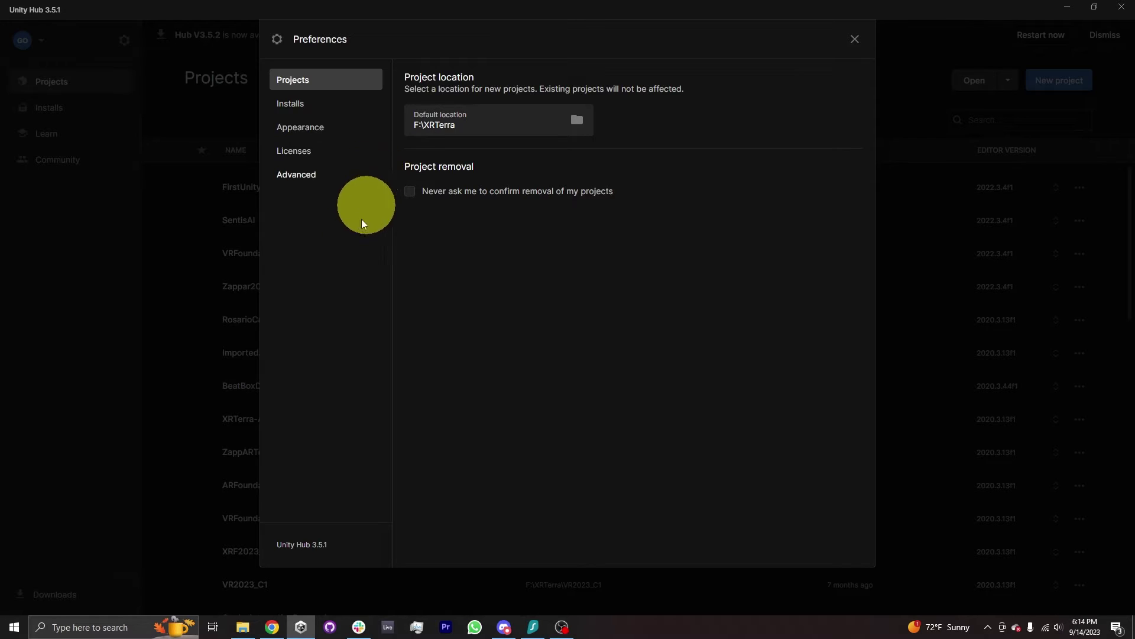
left_click(298, 155)
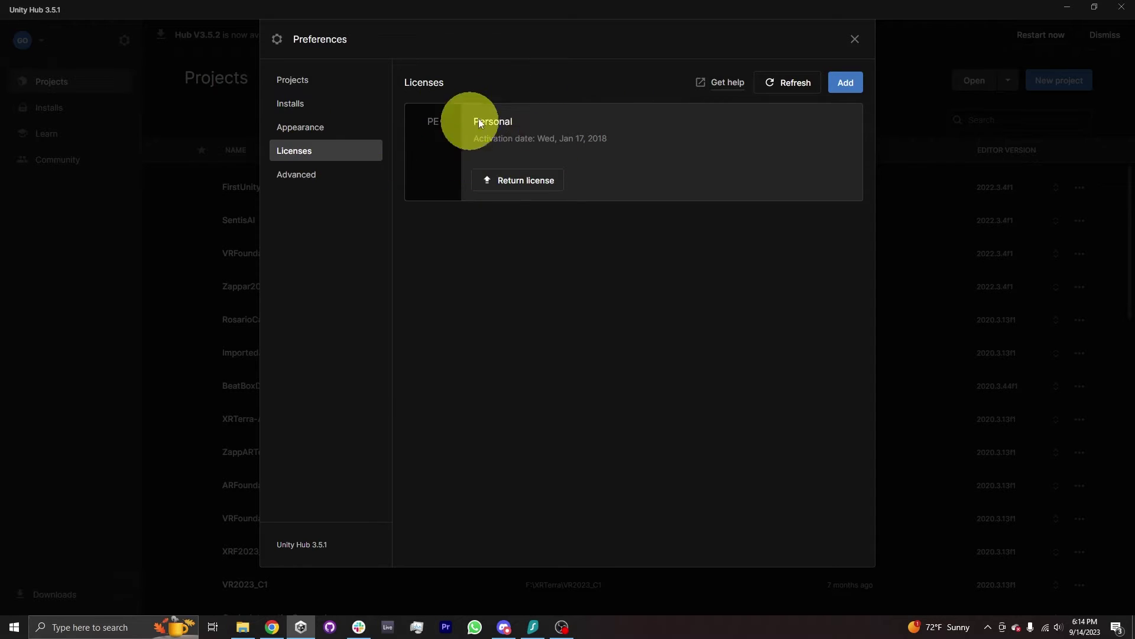
left_click(839, 82)
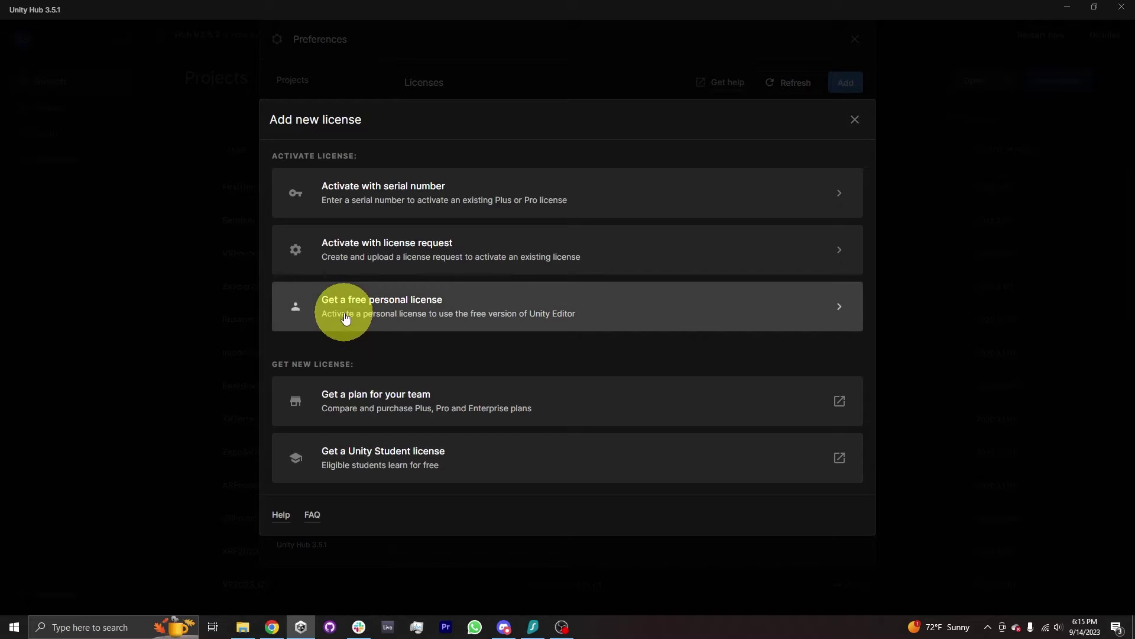
left_click(856, 120)
left_click(856, 39)
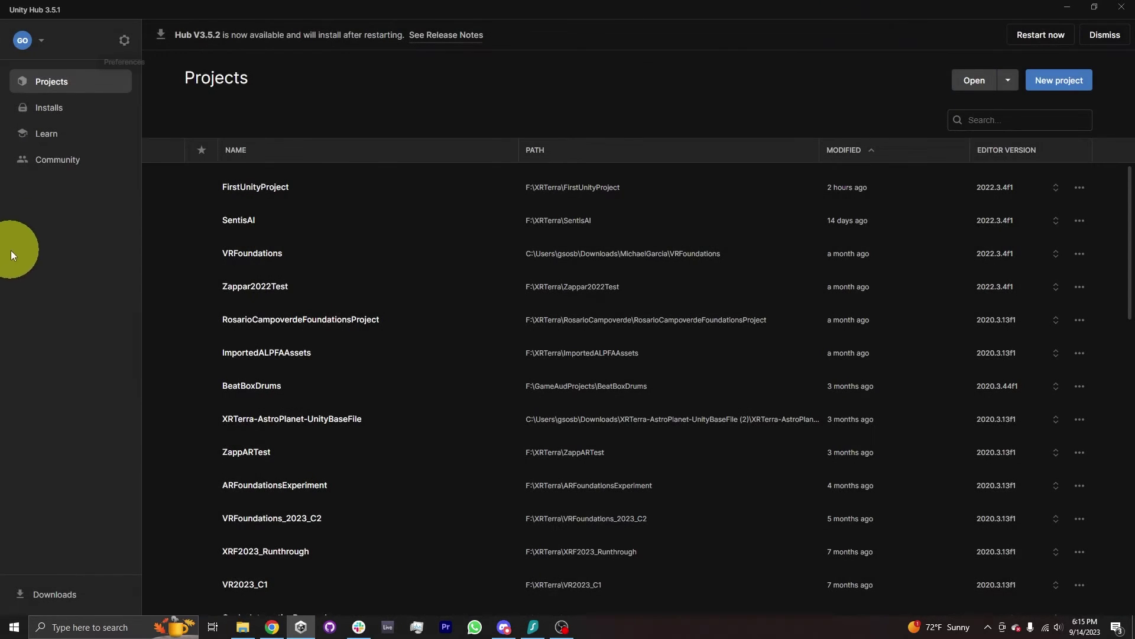
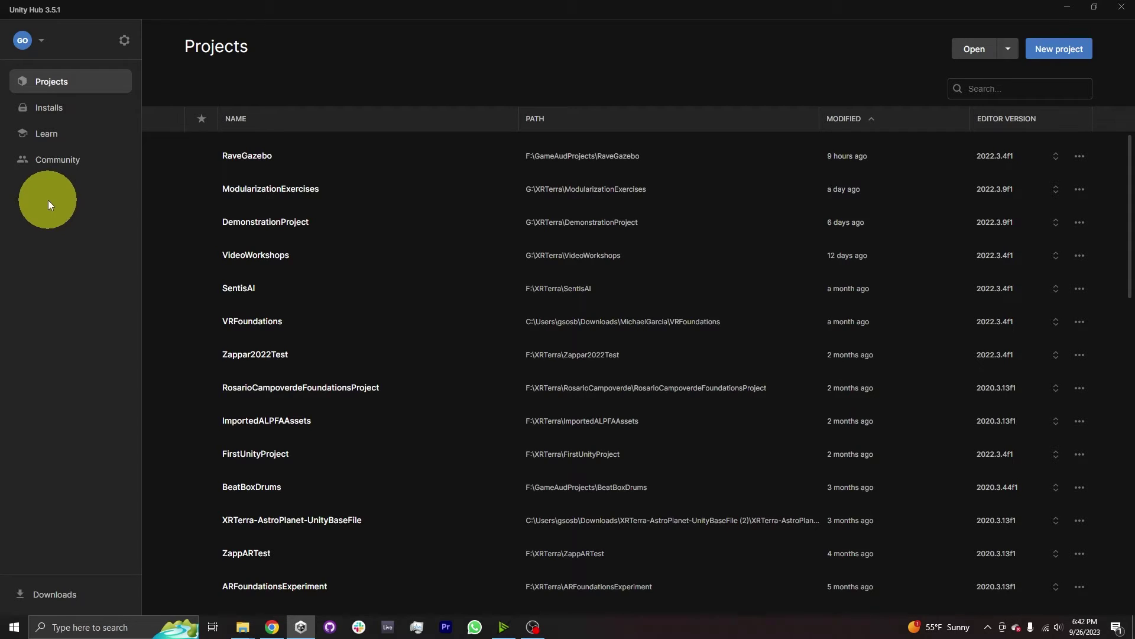
Open the Unity download archive web page through the archive section of the editor installation options
left_click(51, 109)
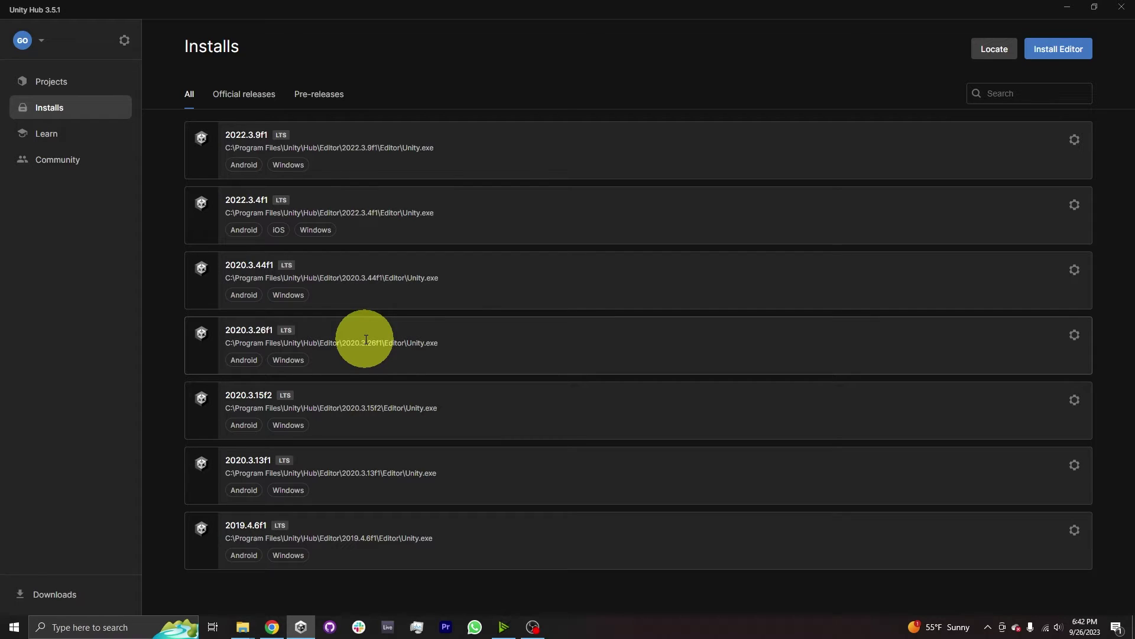
left_click(1061, 50)
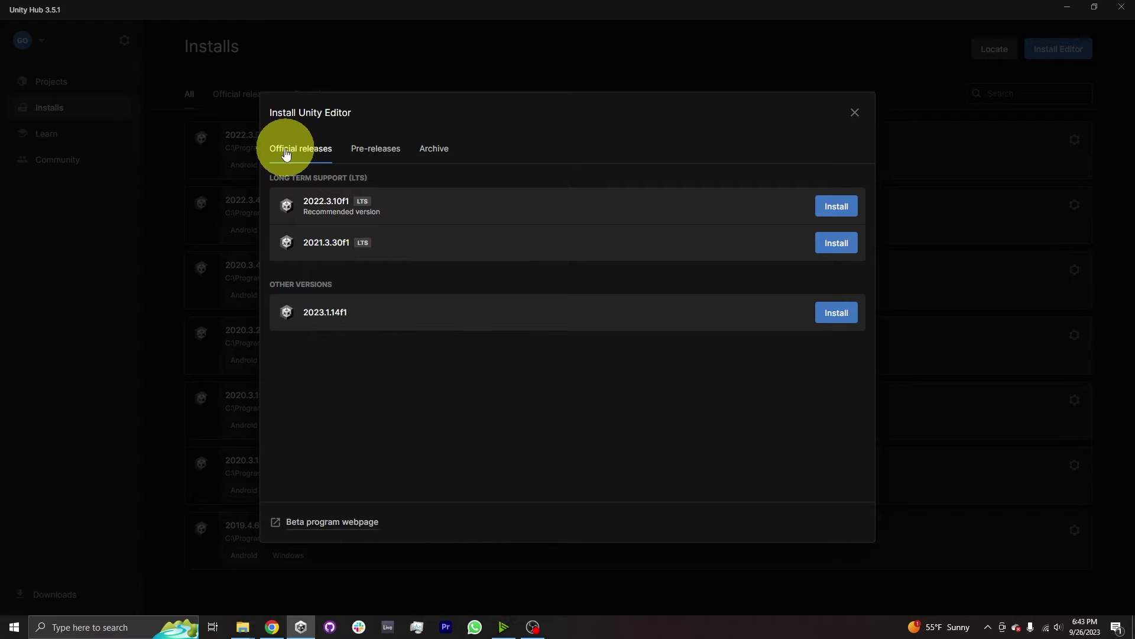
left_click(435, 153)
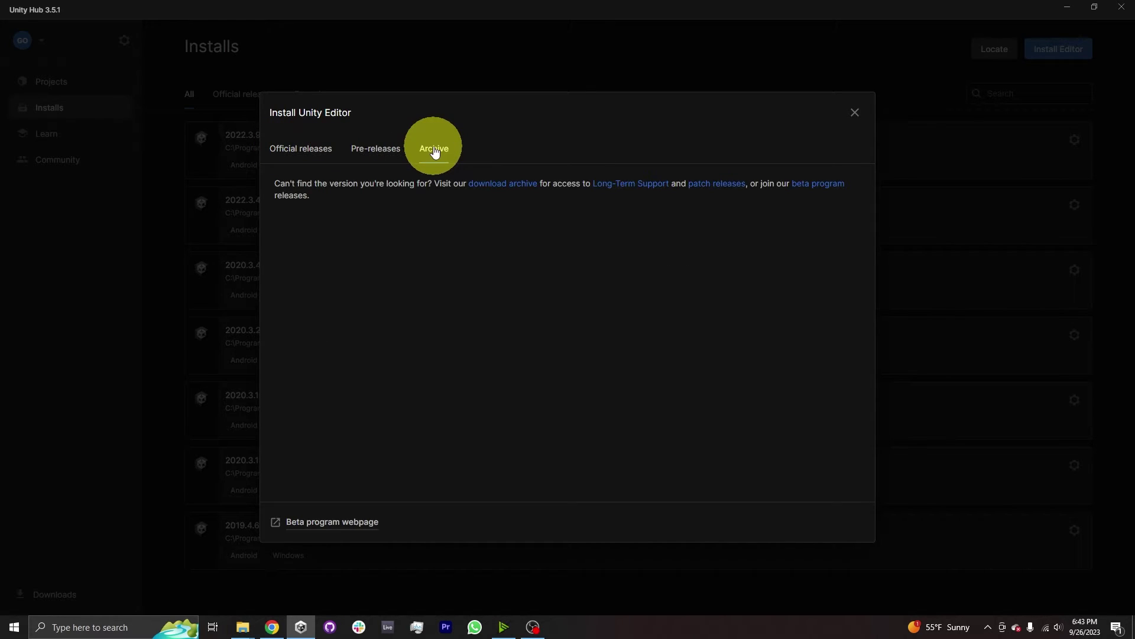
left_click(499, 184)
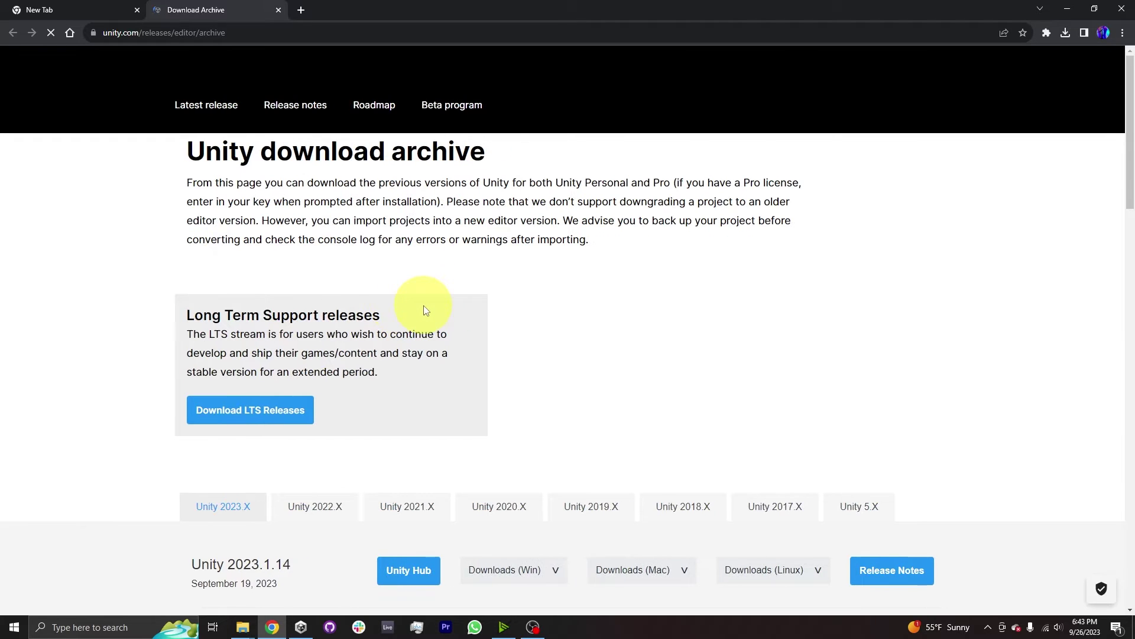
Browse the archive's release lists by year, including Unity 2022.X, 2021.X, 2020.X and 2019.X
scroll(470, 298, "down", 3)
scroll(477, 292, "down", 1)
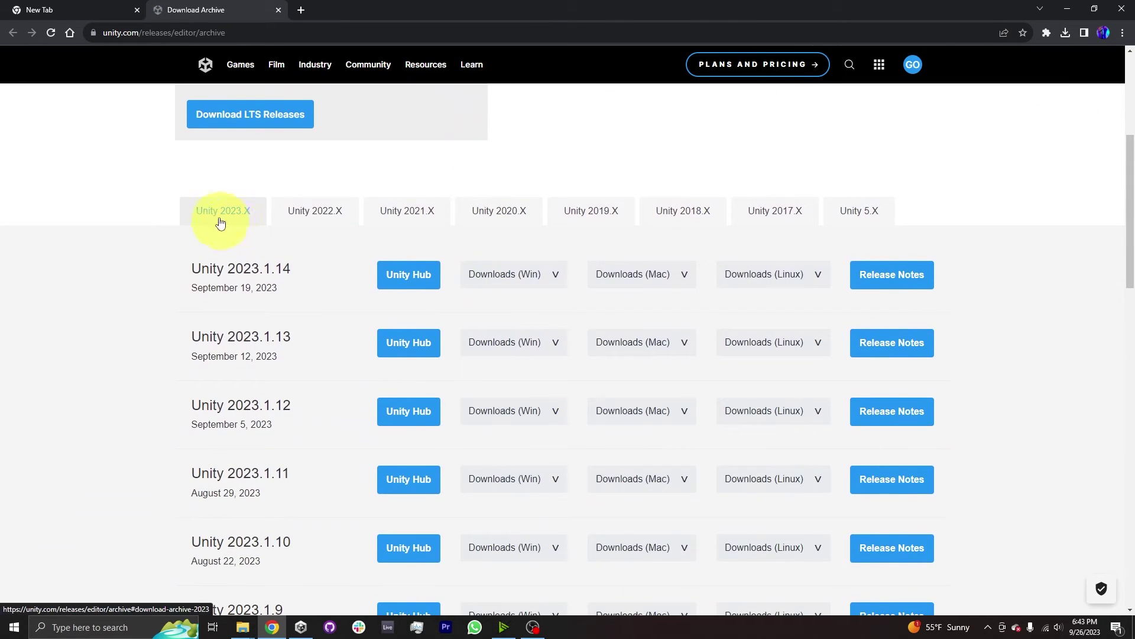
left_click(314, 215)
left_click(407, 217)
left_click(514, 223)
left_click(598, 220)
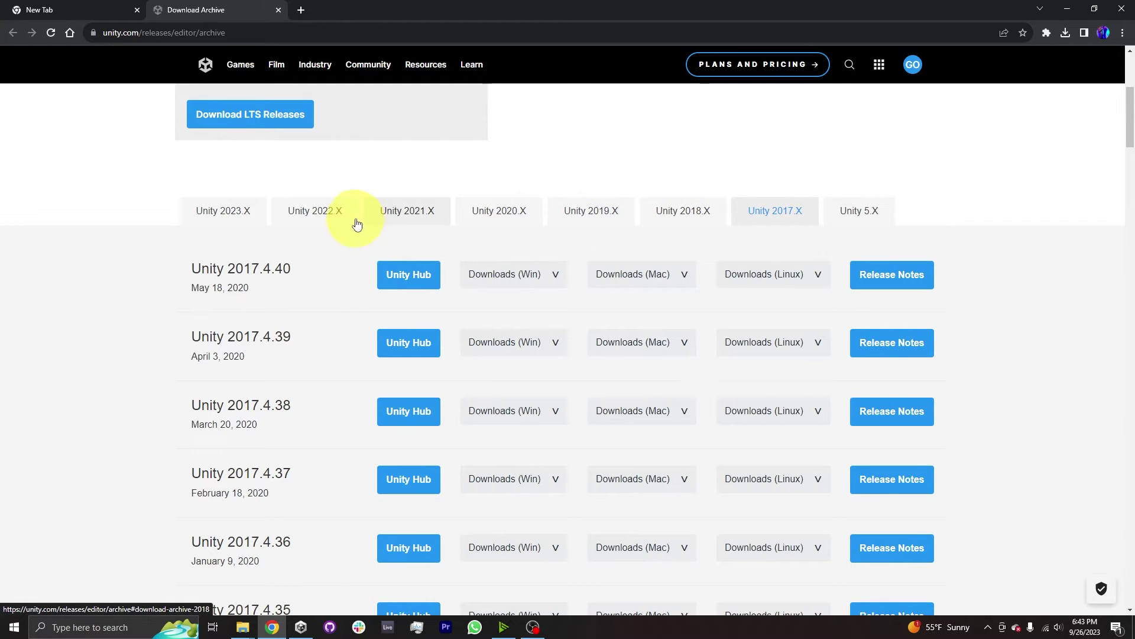
Try to install Unity 2022.3.9 through Unity Hub from the 2022.X release list, and close the editor installation window
left_click(332, 221)
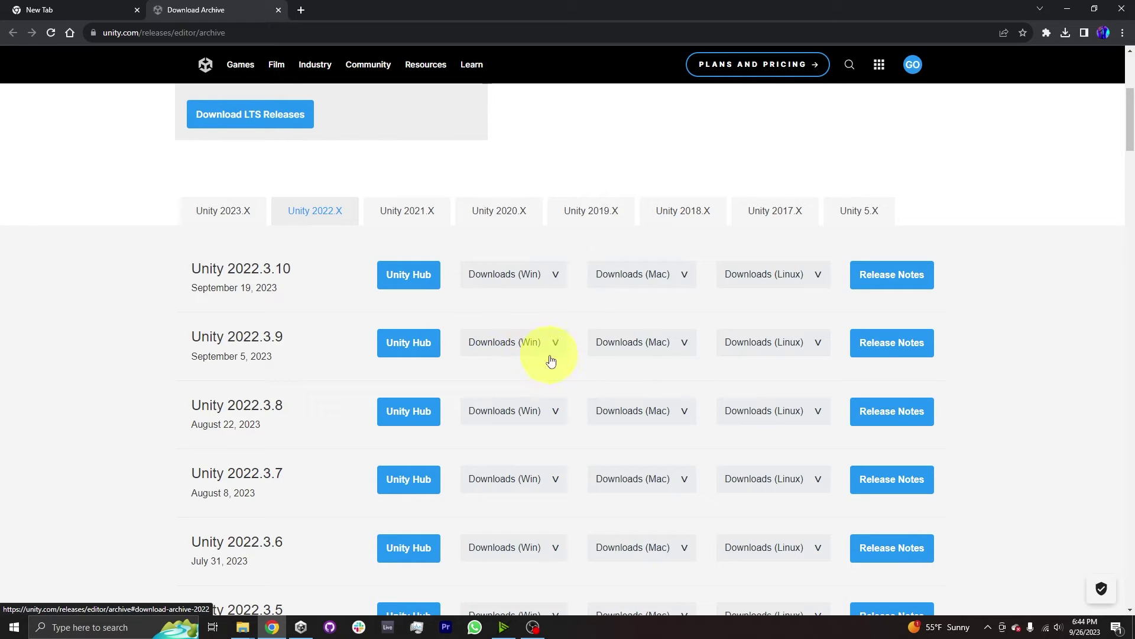
left_click(402, 349)
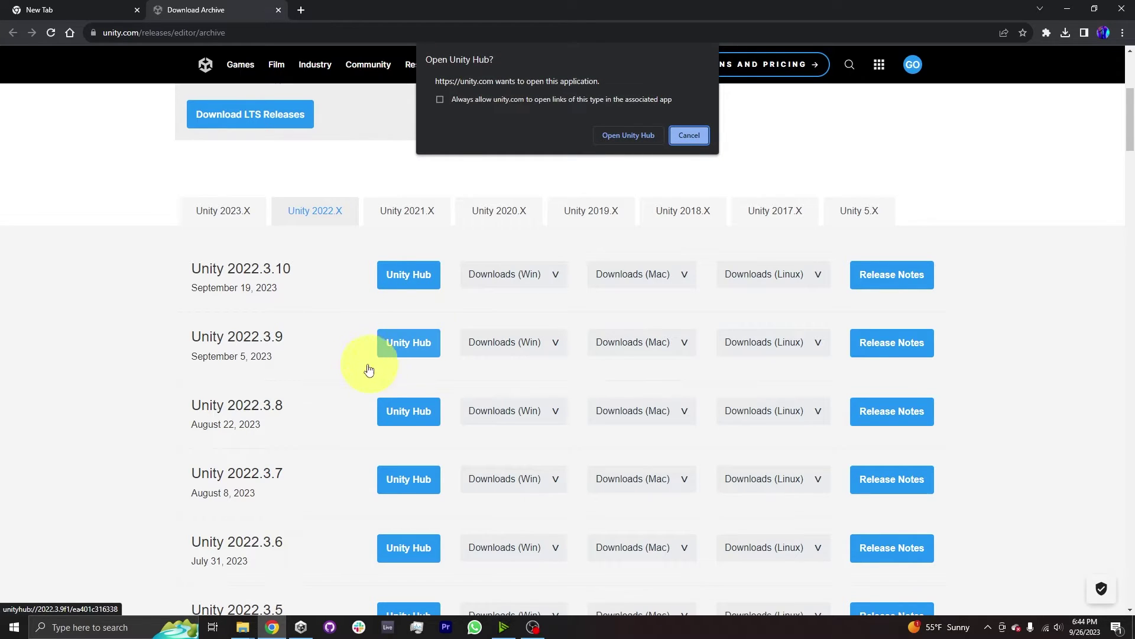
left_click(623, 136)
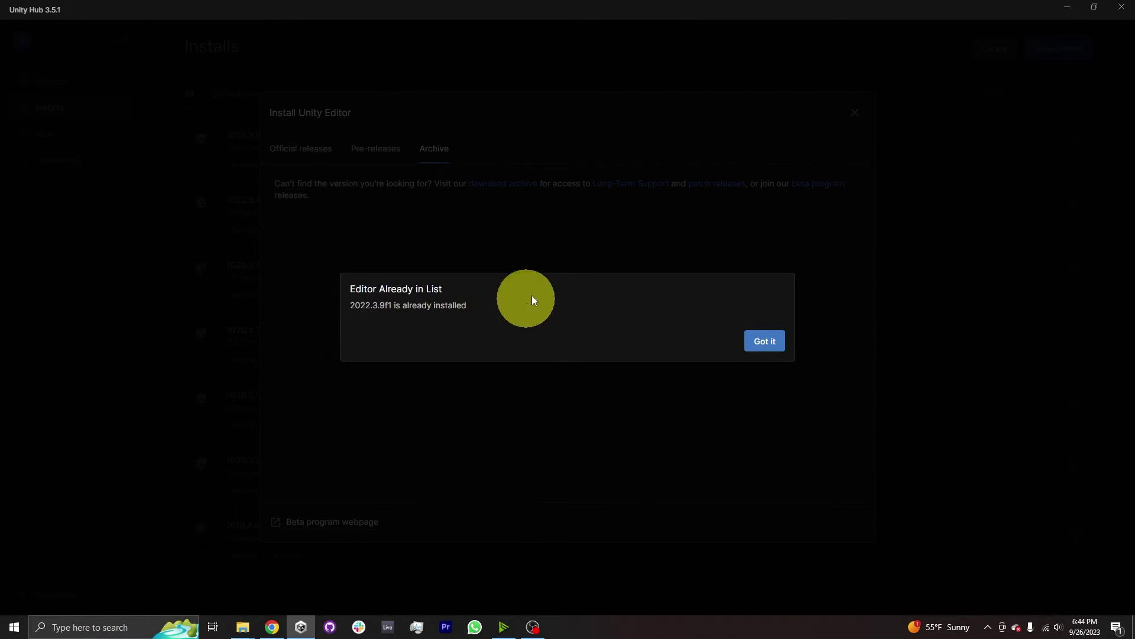
left_click(761, 344)
left_click(855, 113)
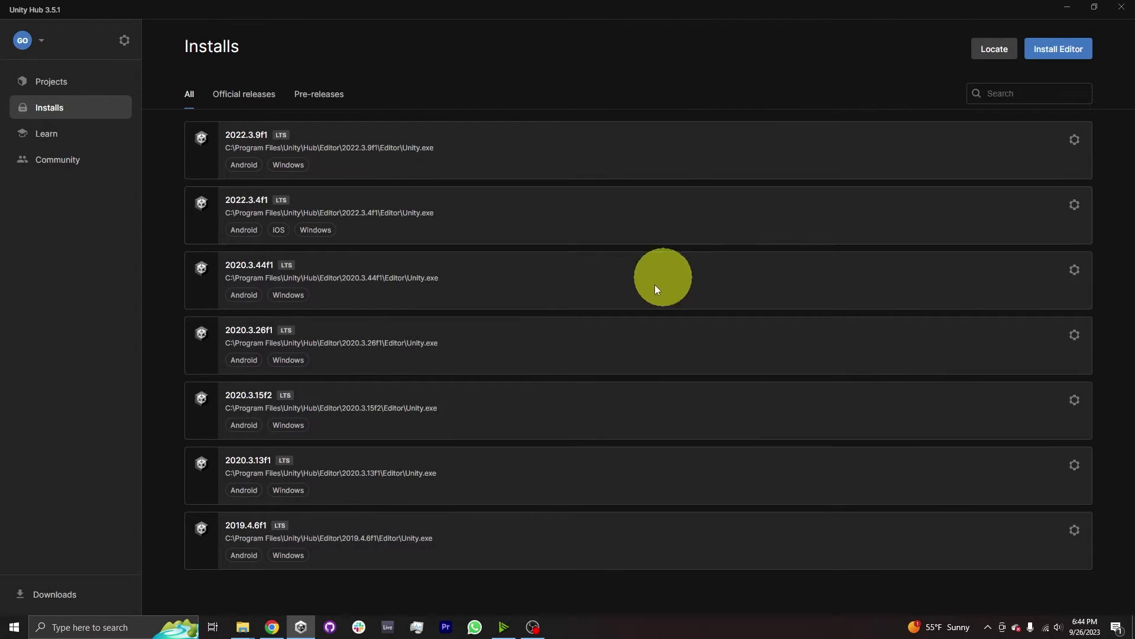
Switch back to the download archive, open Unity 2022.3.8 in Unity Hub and exclude Microsoft Visual Studio Community 2022 from its modules
left_click(272, 627)
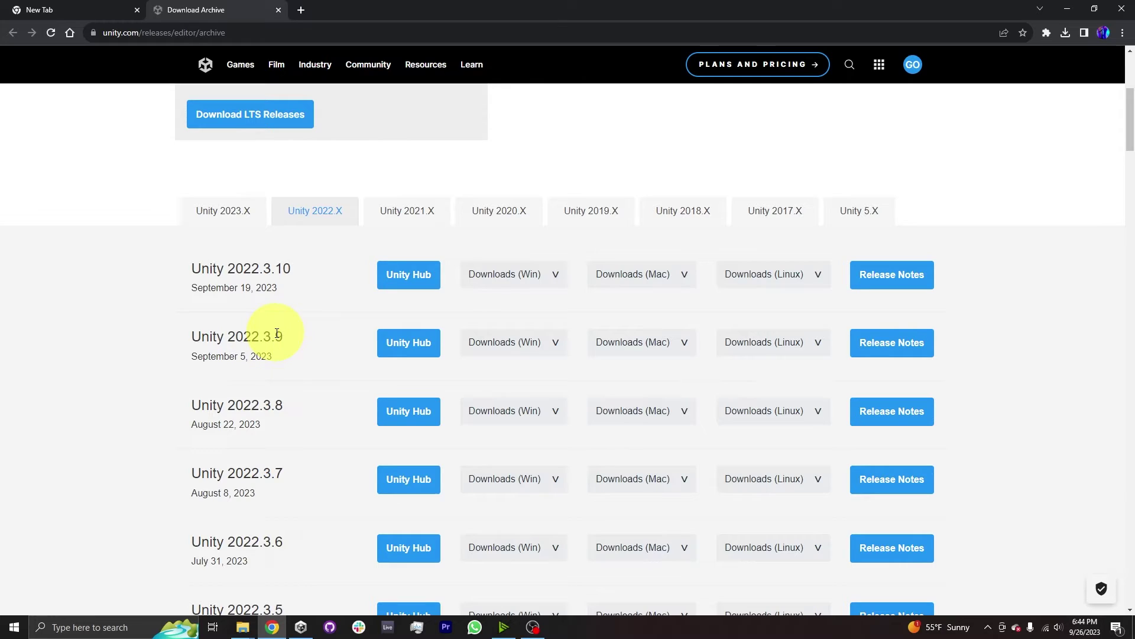
left_click(392, 418)
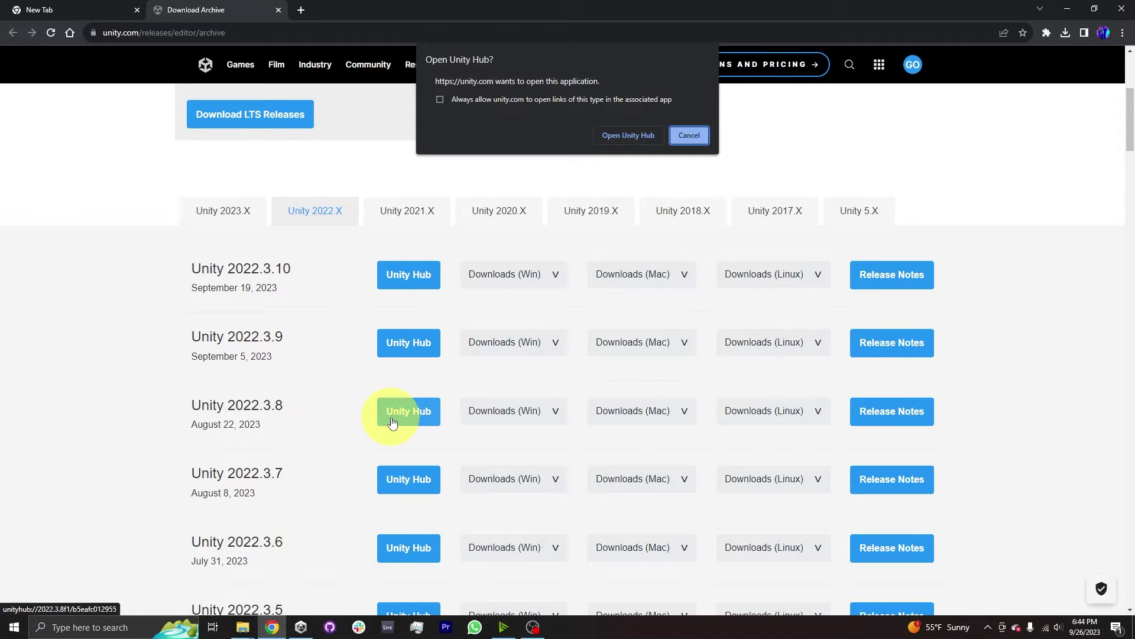
left_click(628, 136)
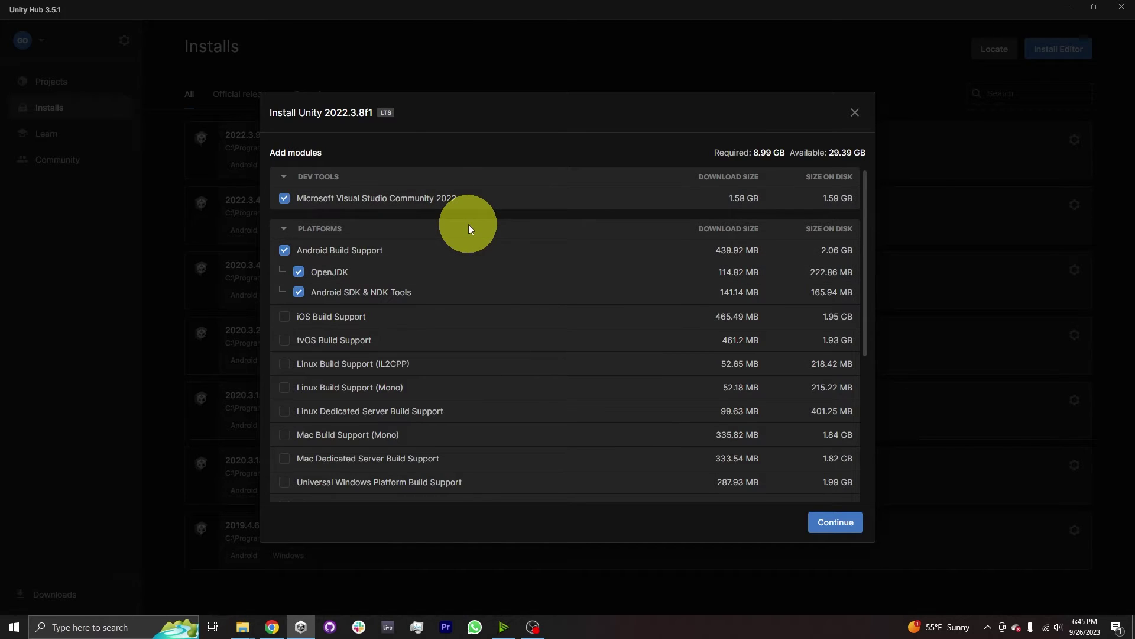
left_click(284, 199)
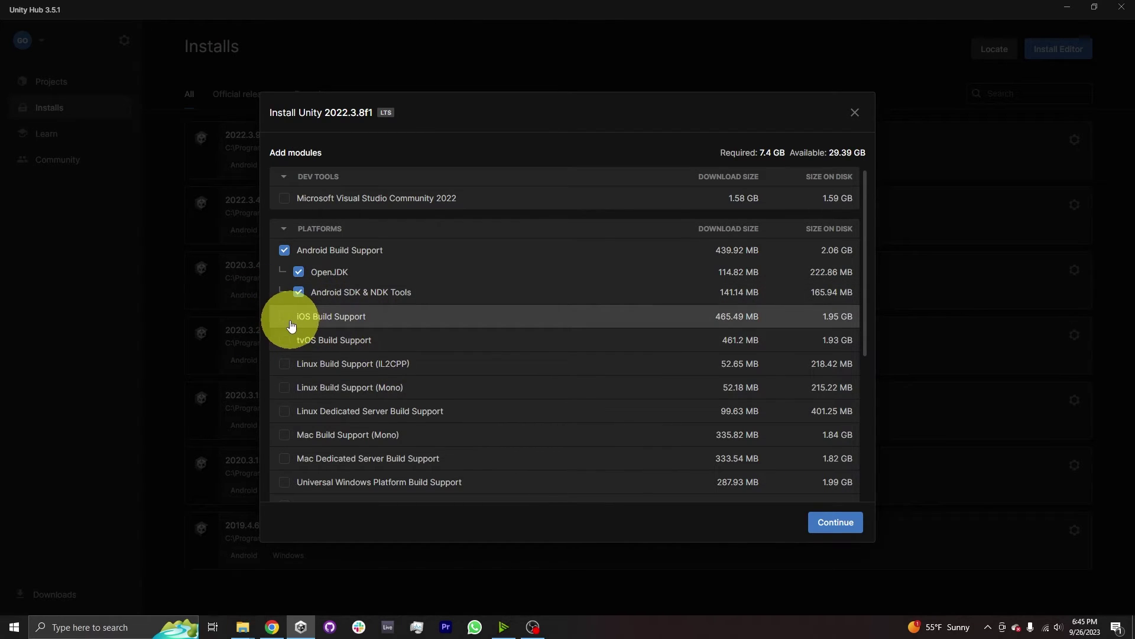
scroll(395, 325, "down", 3)
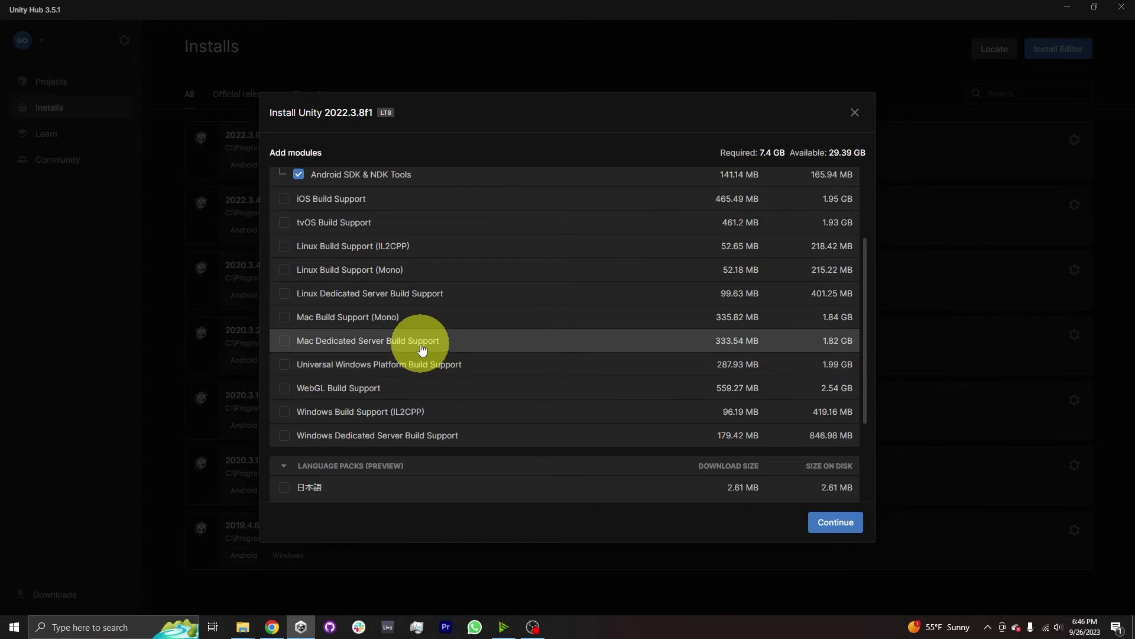
scroll(435, 331, "up", 3)
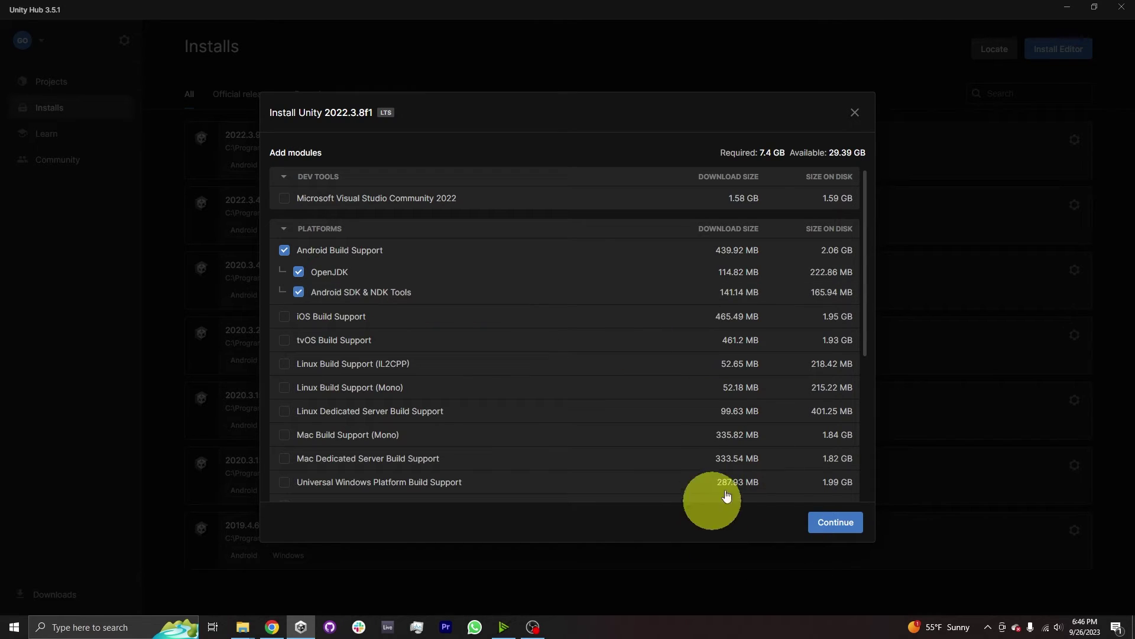
Continue to the Android SDK and NDK license terms, agree to them, and close the dialog without installing
left_click(829, 519)
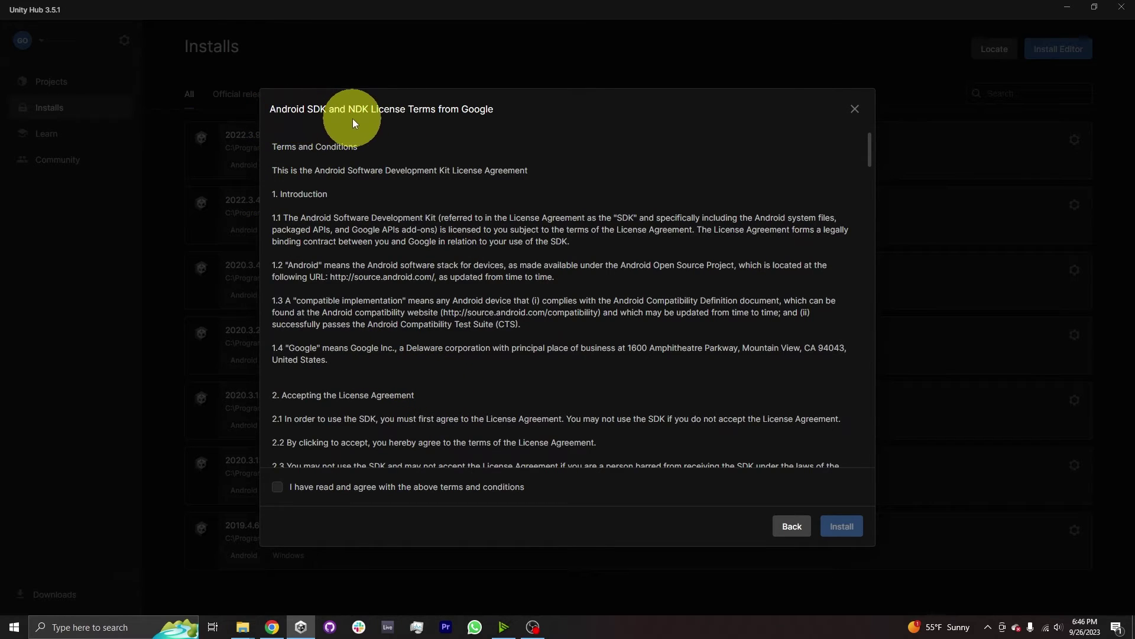
left_click(277, 486)
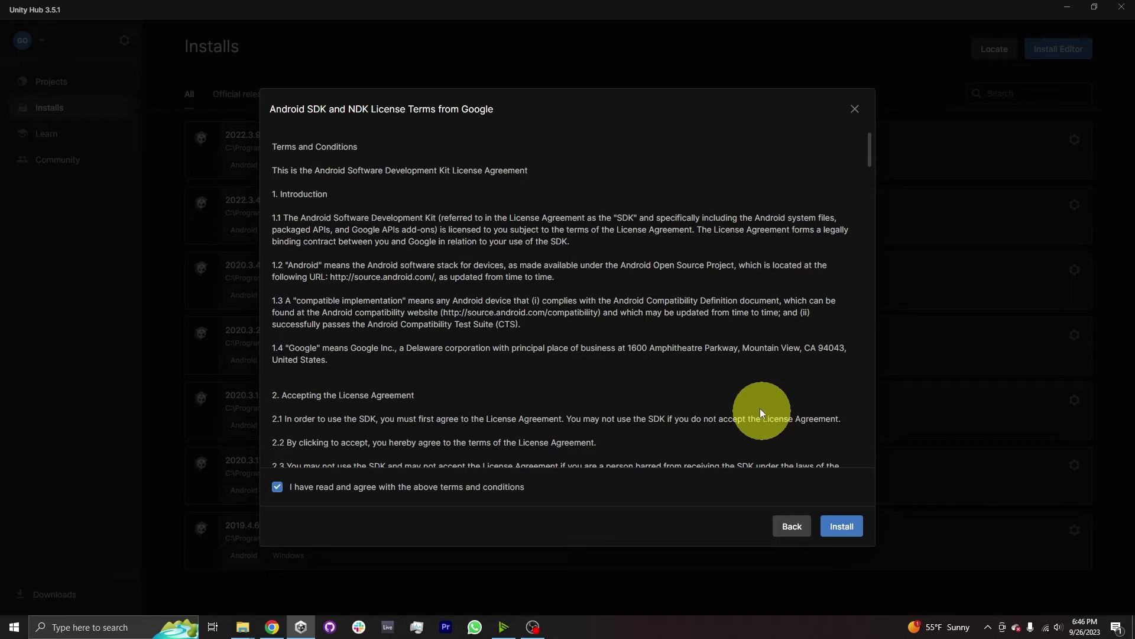
left_click(856, 108)
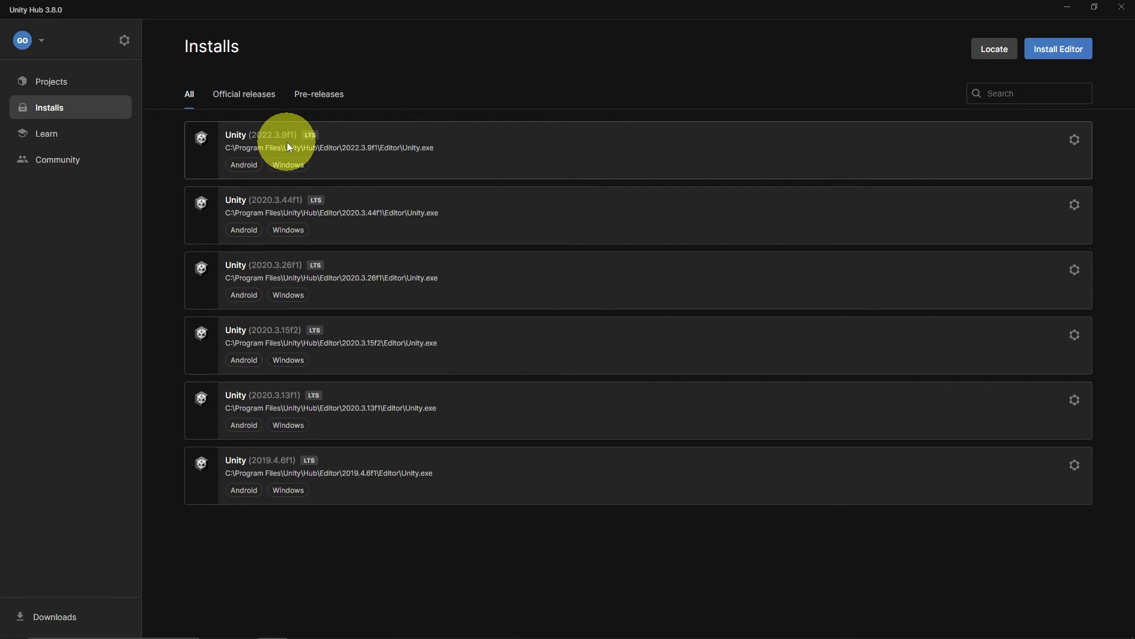
Start a new project from the project list with editor version 2022.3.9f1
left_click(40, 92)
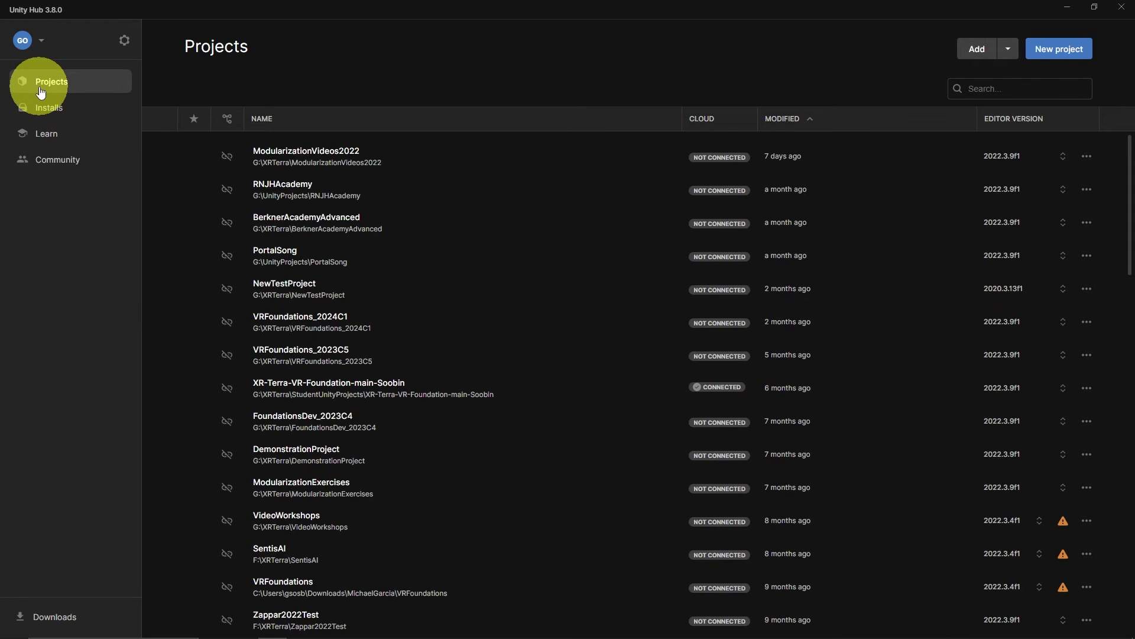
left_click(1050, 55)
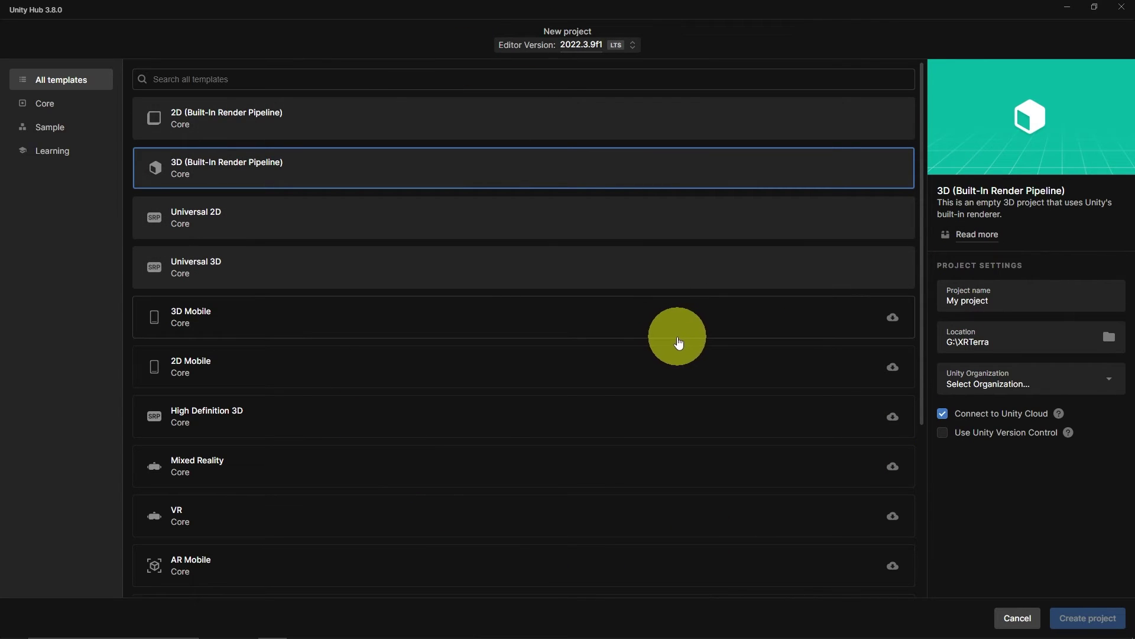
left_click(580, 52)
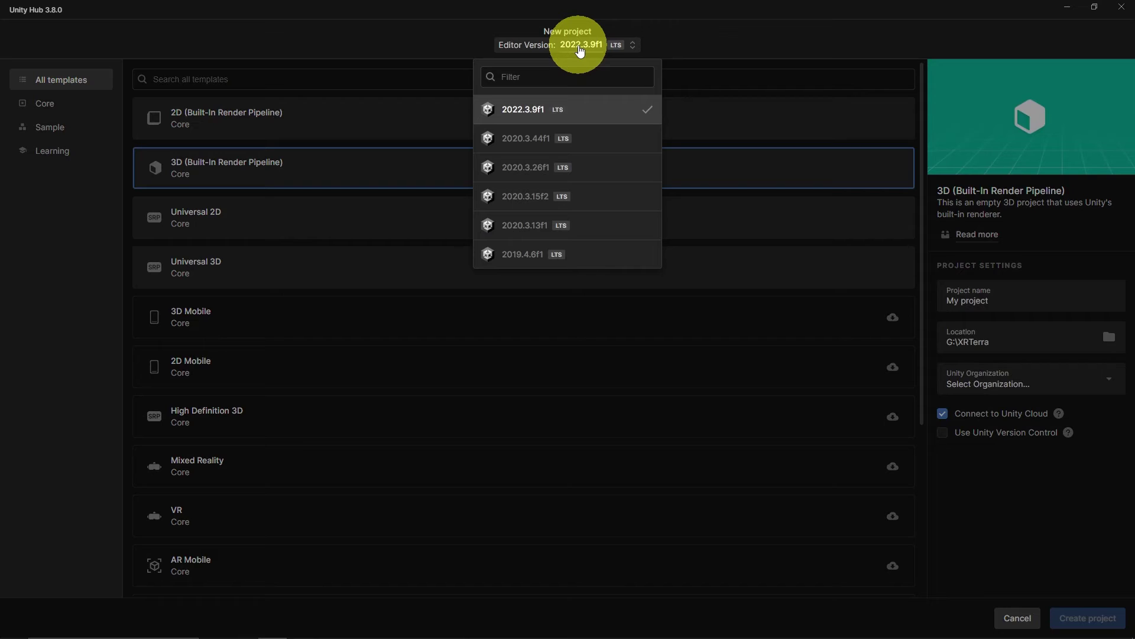
left_click(516, 118)
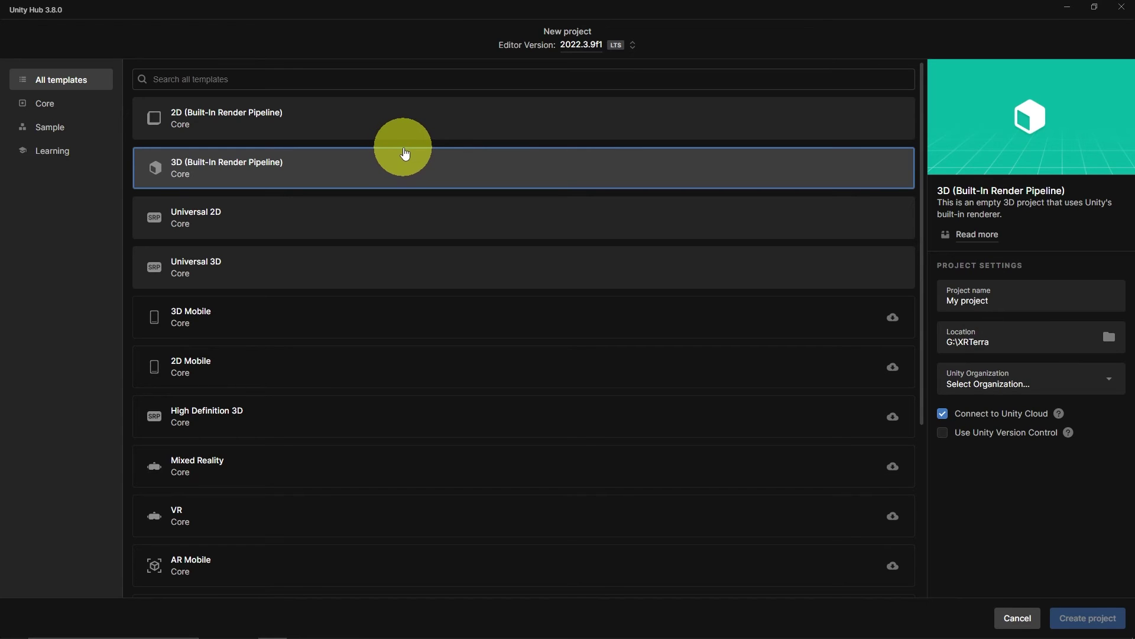
Choose the Universal 3D sample template for the new project and download it
scroll(402, 155, "down", 4)
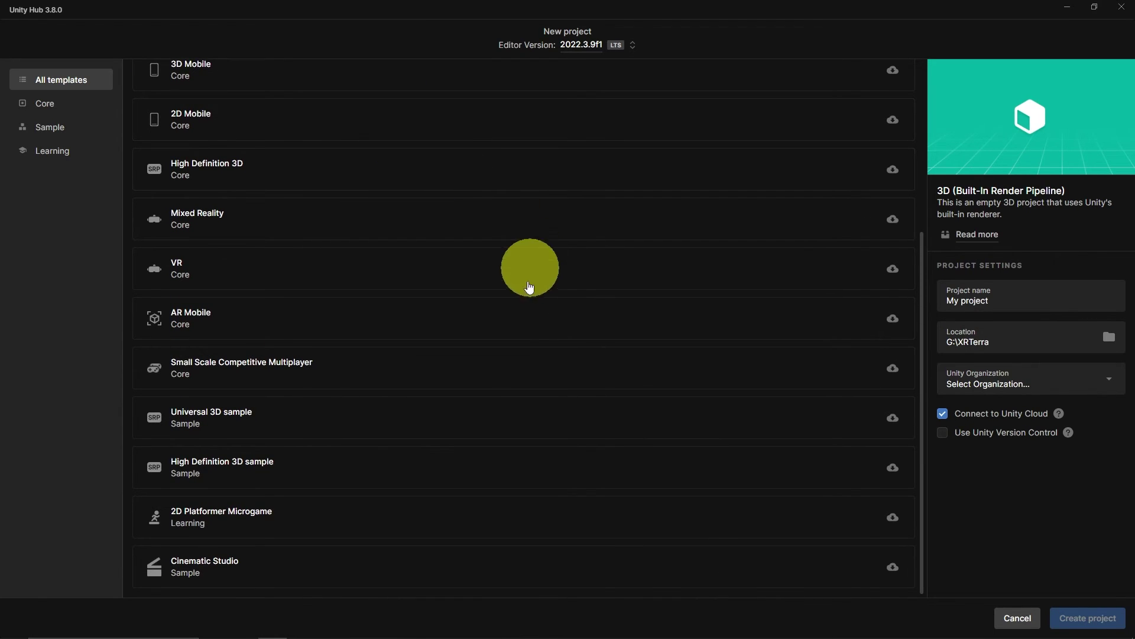
left_click(198, 423)
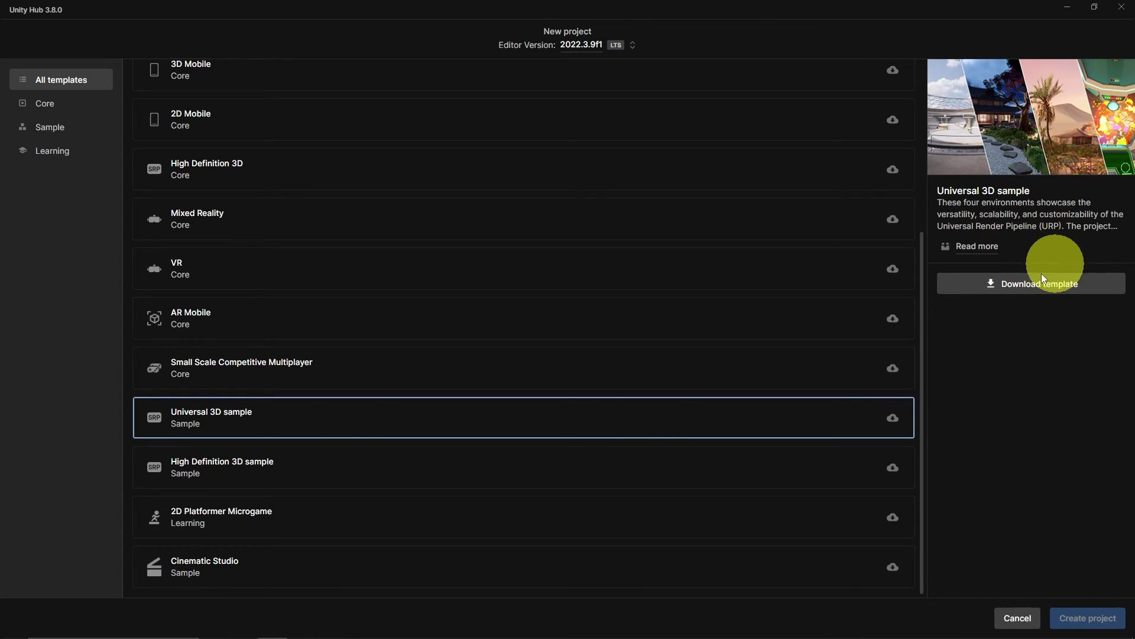
left_click(1011, 289)
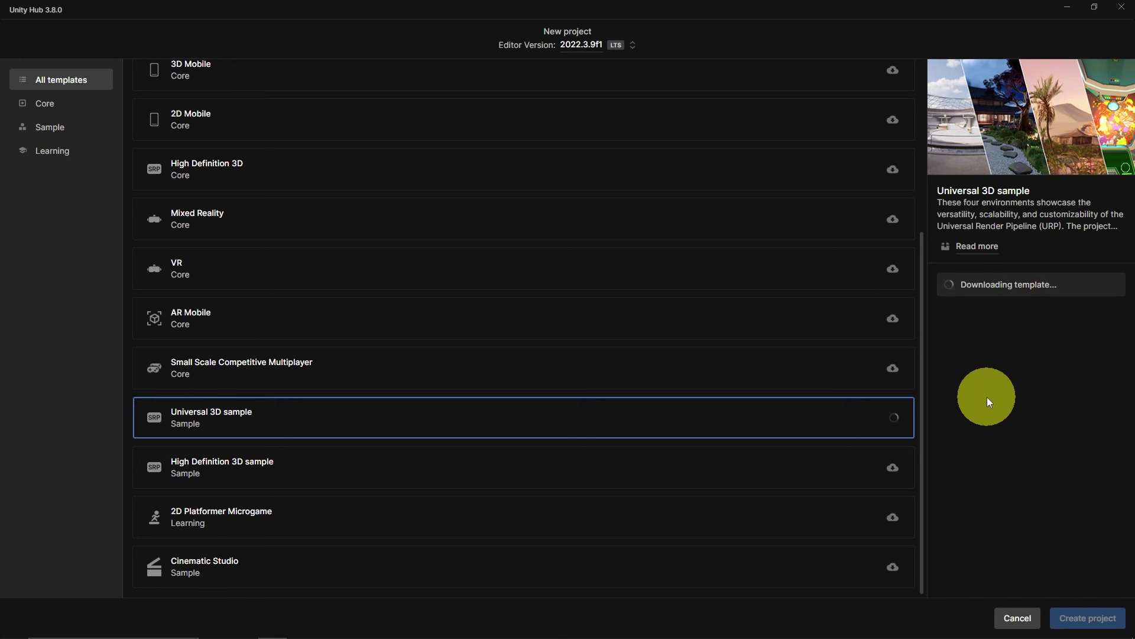
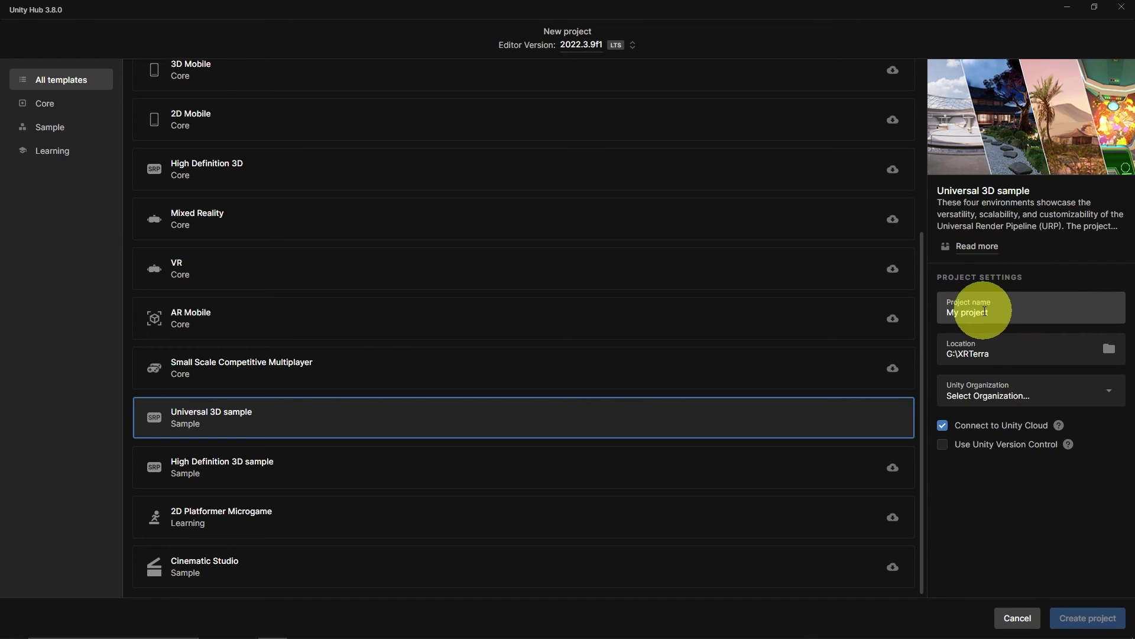
Name the project XRTerraClassProject and choose G:\XRTerra as its location
left_click_drag(987, 311, 948, 311)
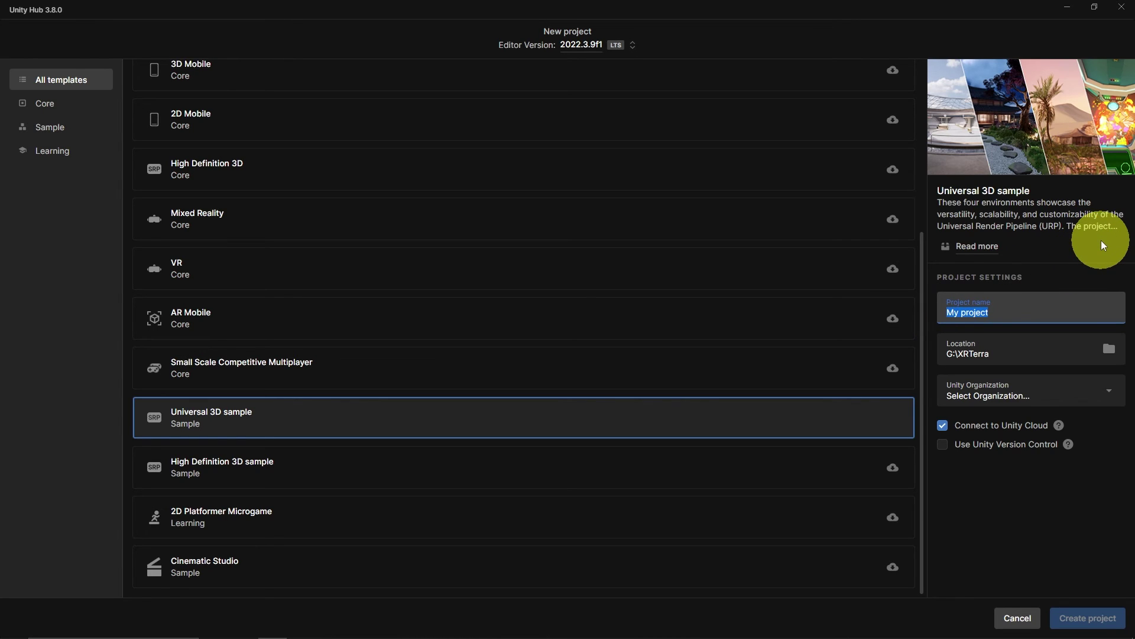
type("XRTerraClassProject")
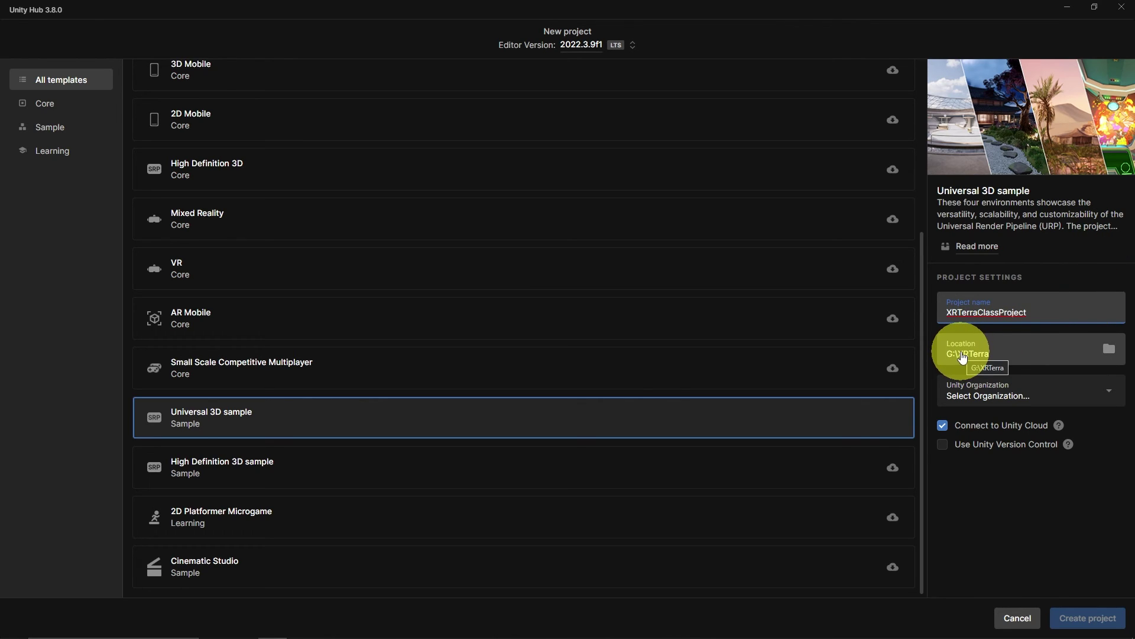
left_click(996, 346)
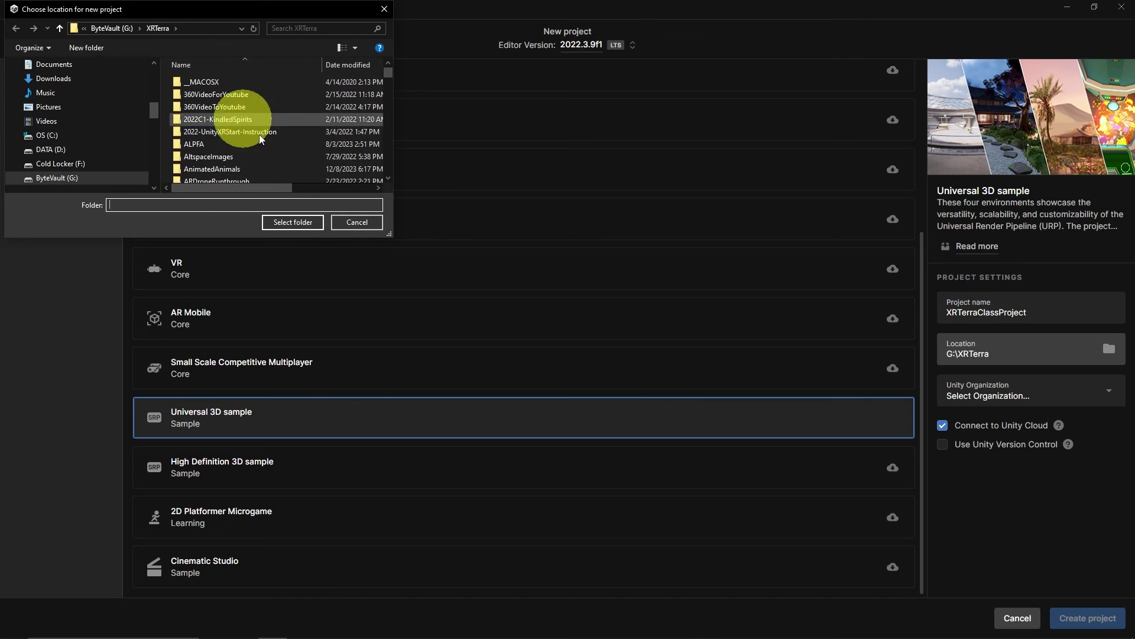
left_click(155, 27)
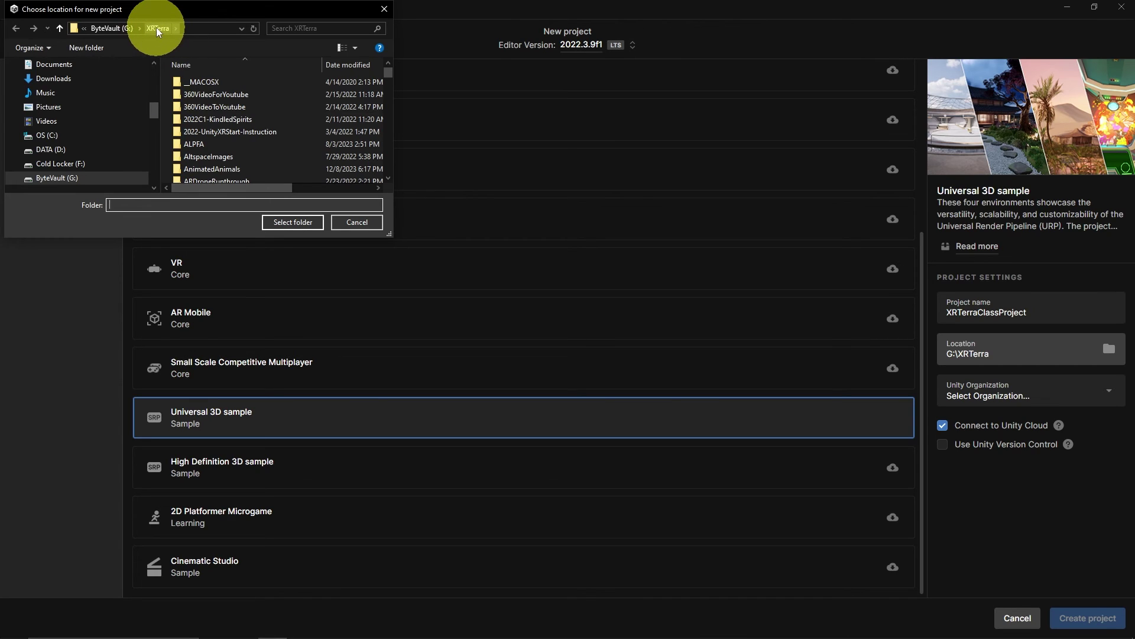
left_click(156, 27)
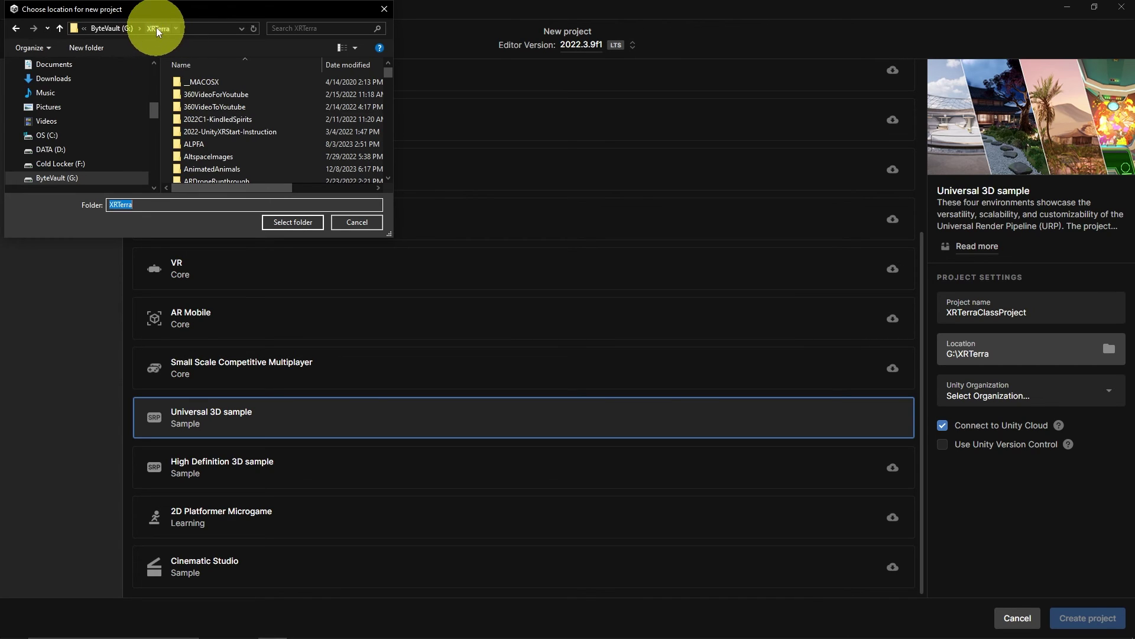
left_click(282, 227)
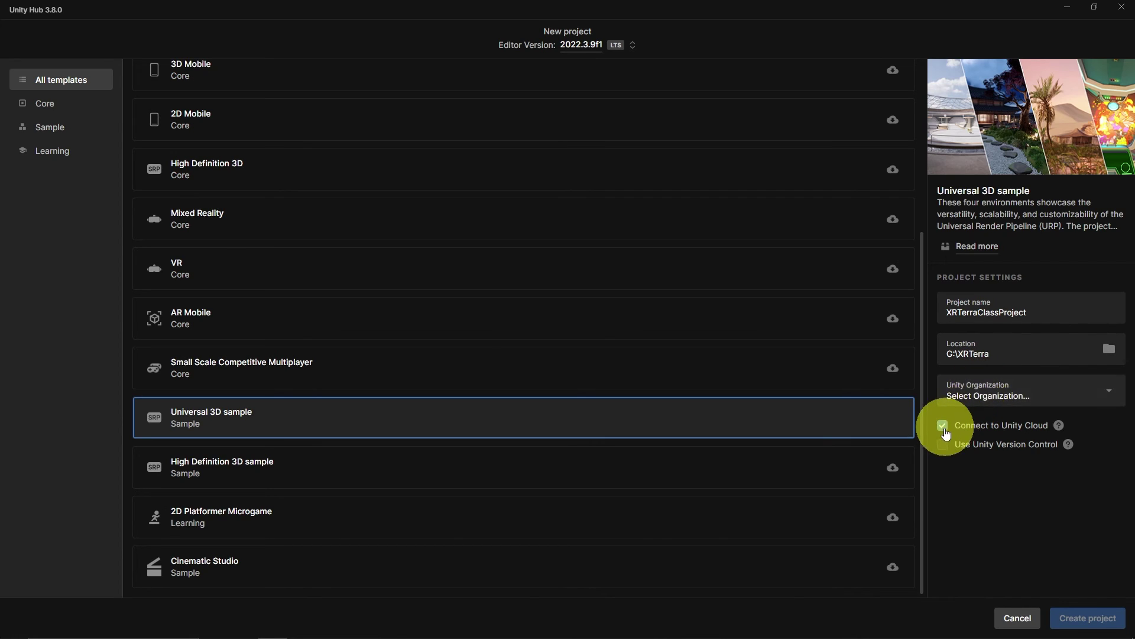
Set the Unity organization to CreepyLamppost, turn off the connection to Unity Cloud, and create the project
left_click(1015, 397)
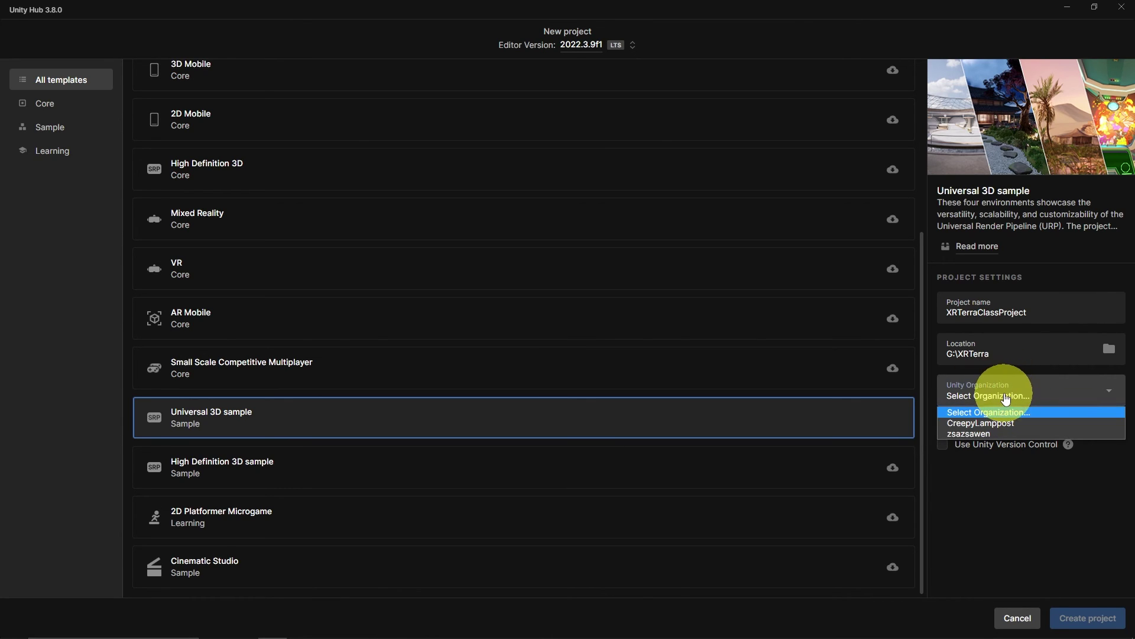
left_click(992, 424)
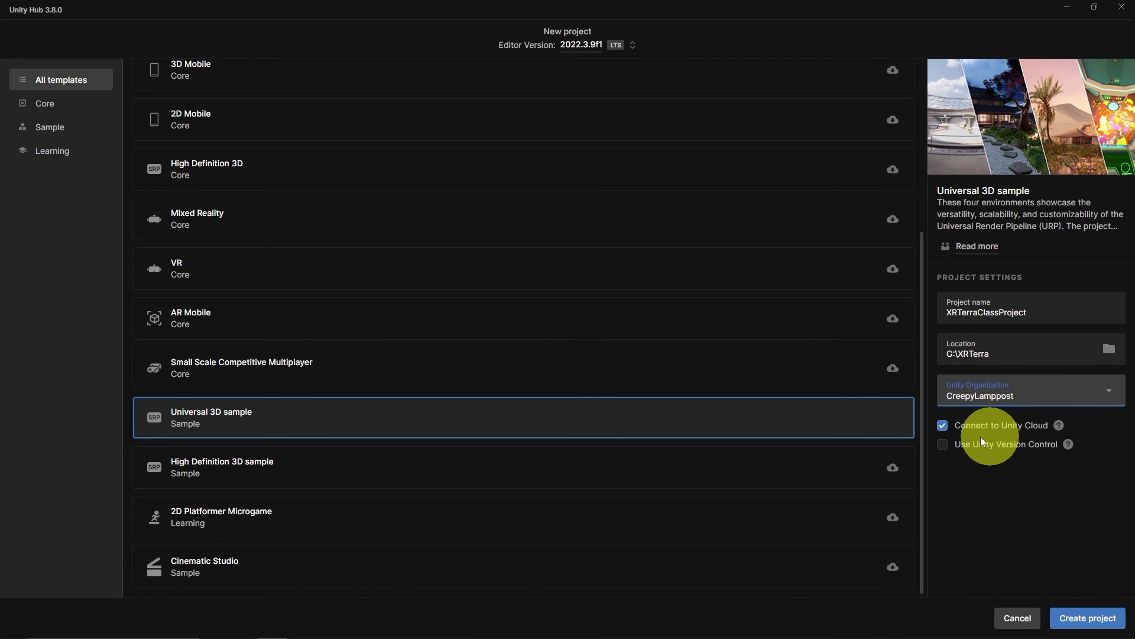
left_click(945, 428)
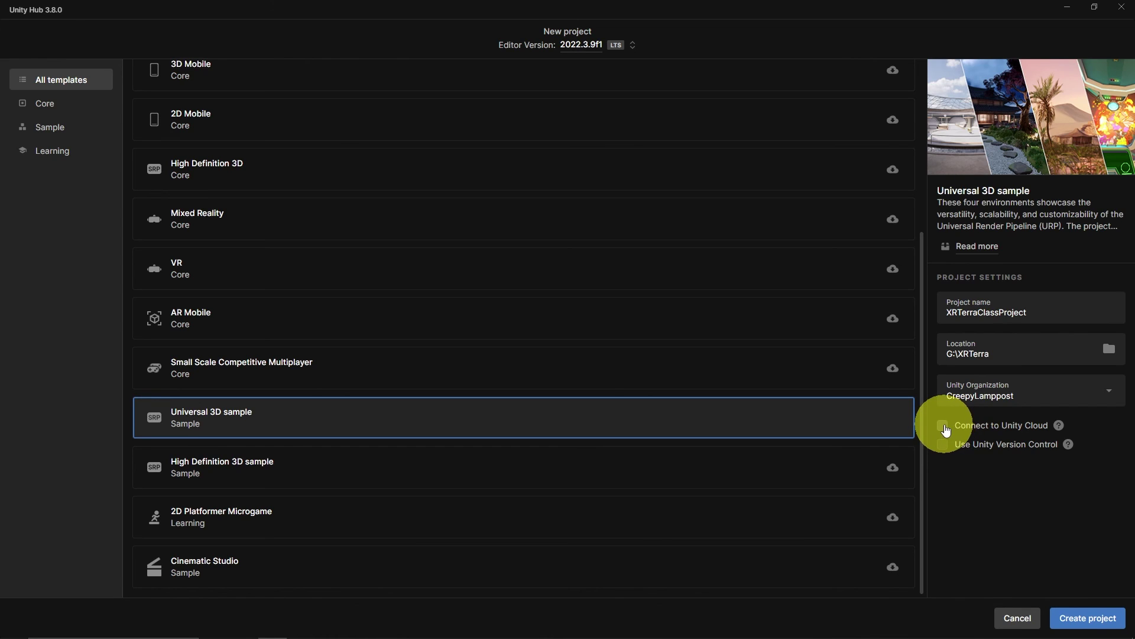
left_click(1081, 621)
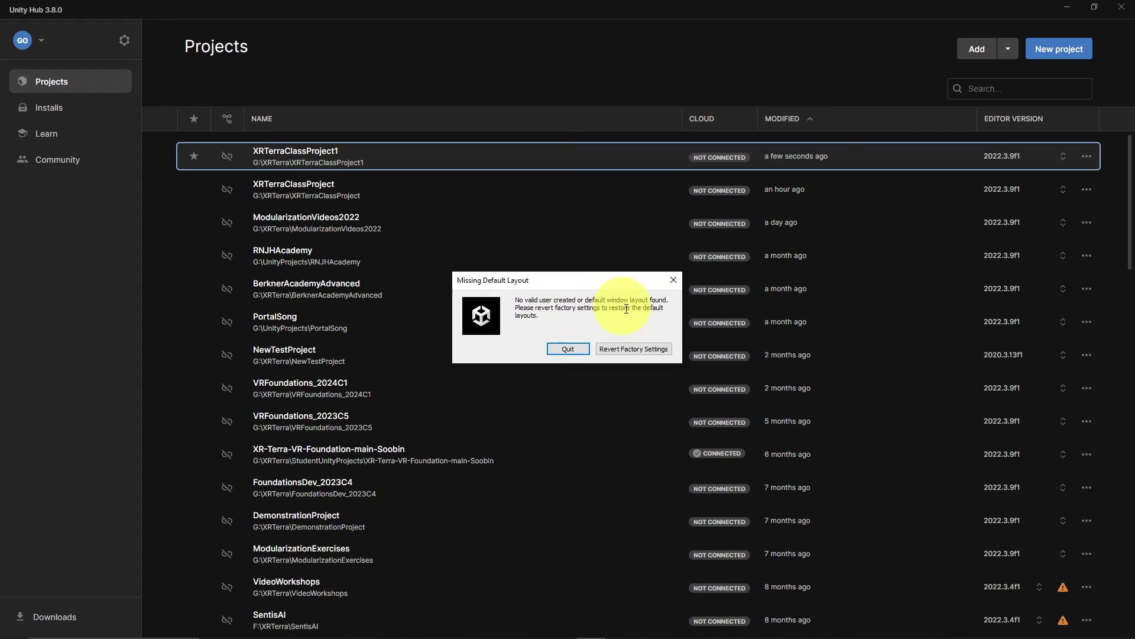
Try to revert the editor to factory settings to restore the missing default layout, and quit the editor launch
left_click(616, 352)
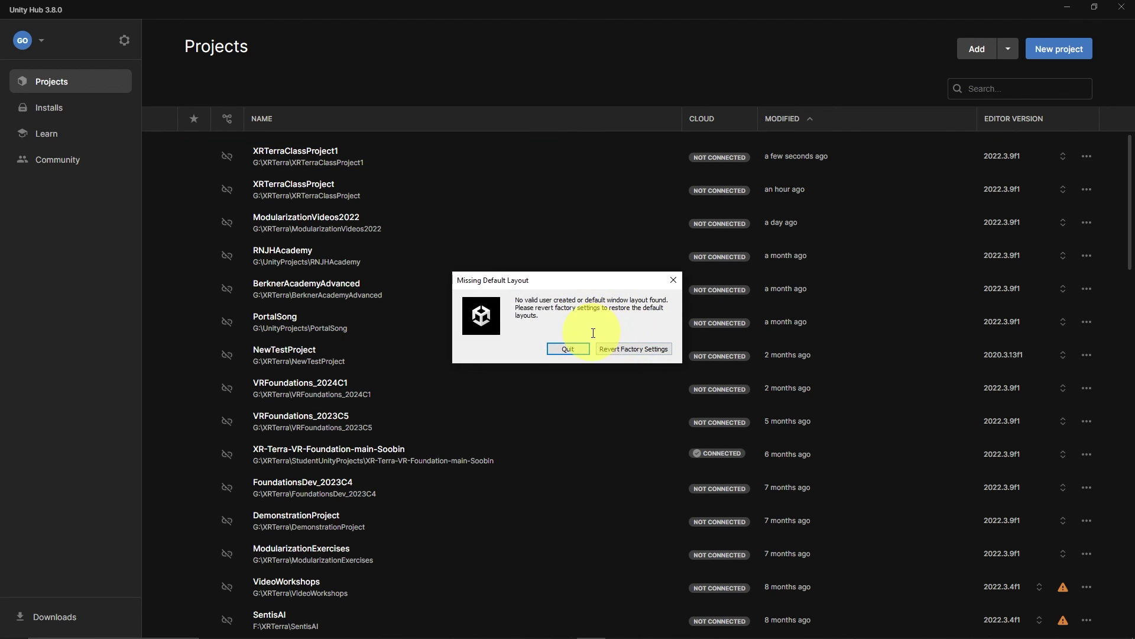
left_click(616, 349)
left_click(568, 350)
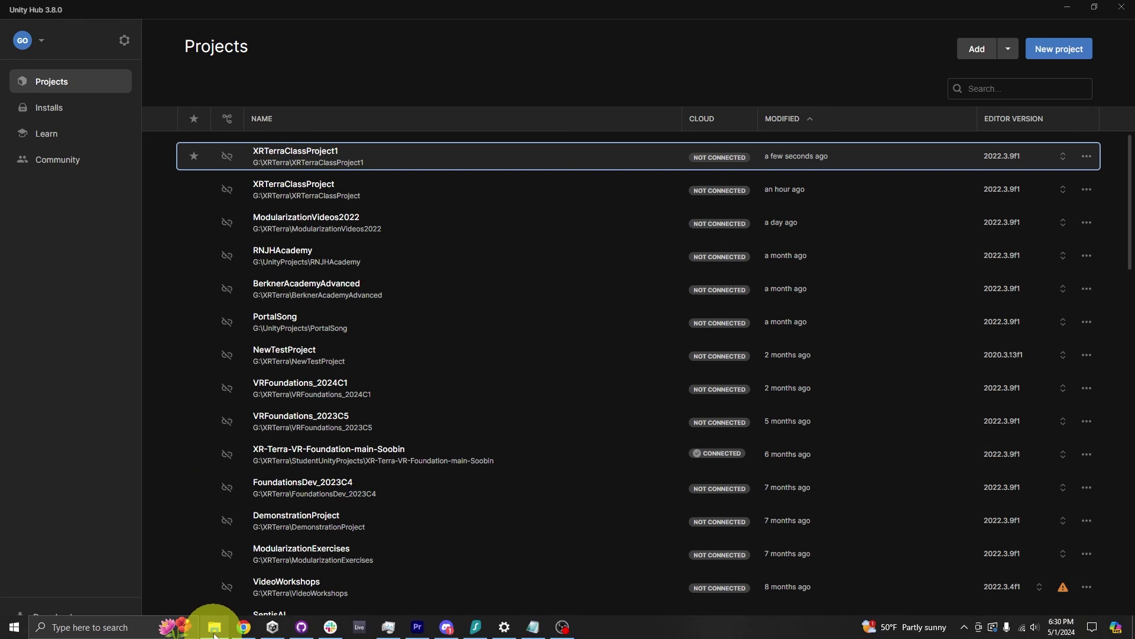
Switch to File Explorer and open the project folder G:\XRTerra\XRTerraClassProject1
left_click(215, 630)
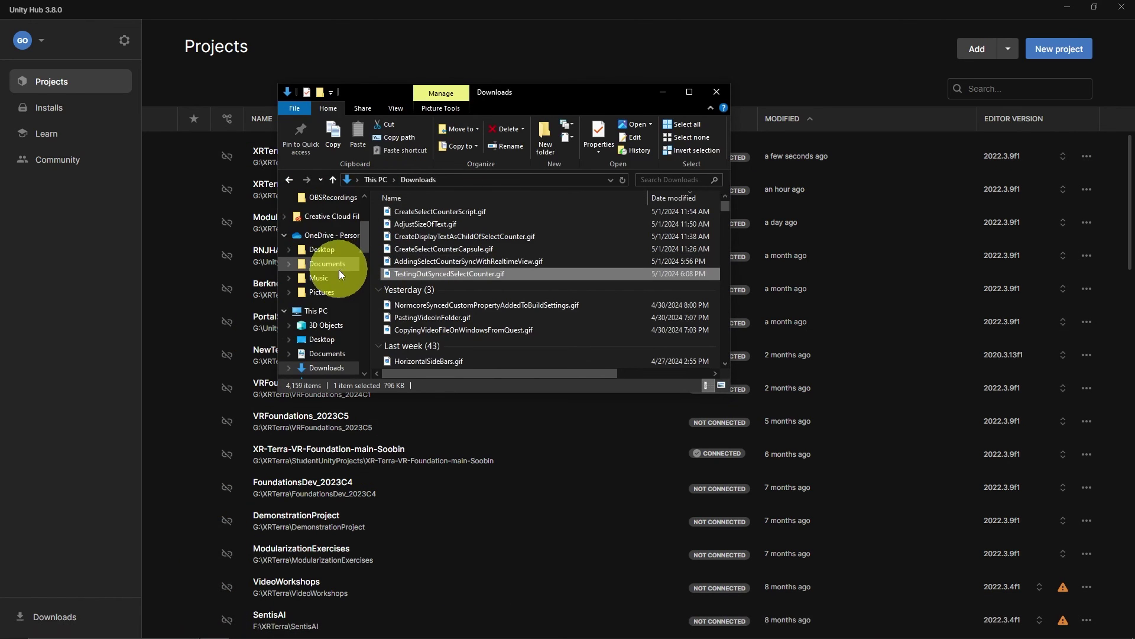
scroll(331, 275, "down", 3)
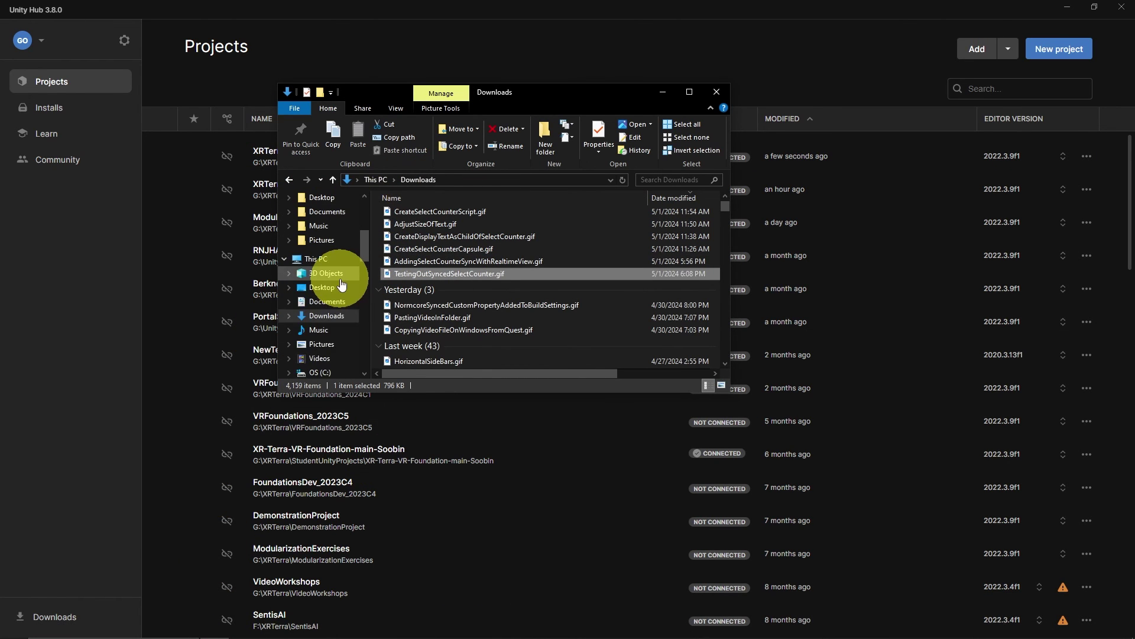
scroll(329, 278, "down", 2)
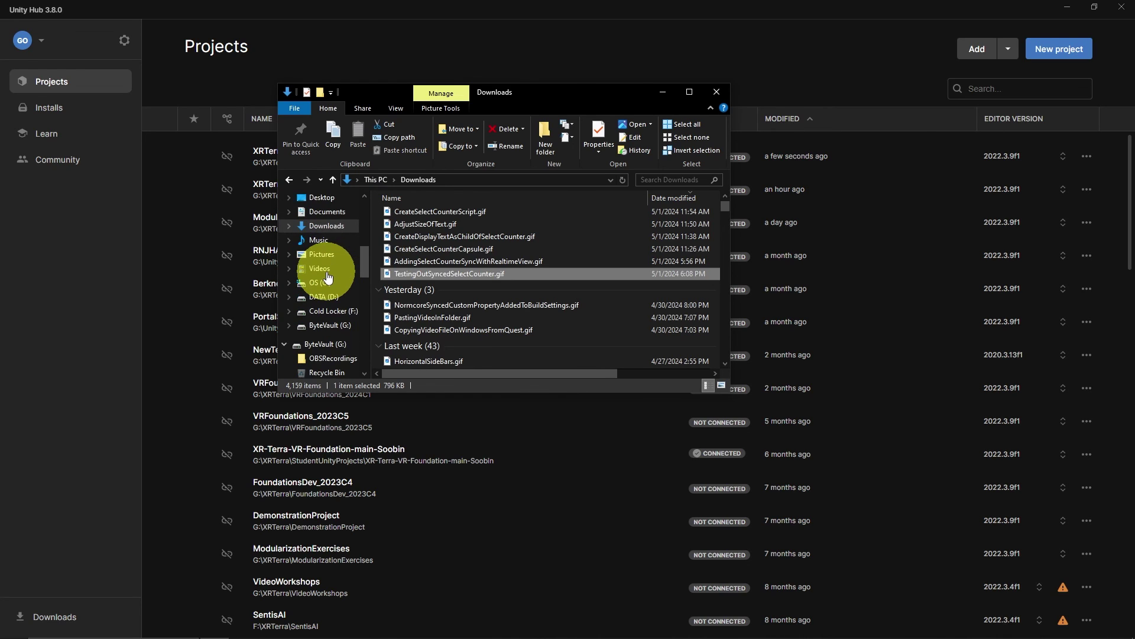
left_click(319, 325)
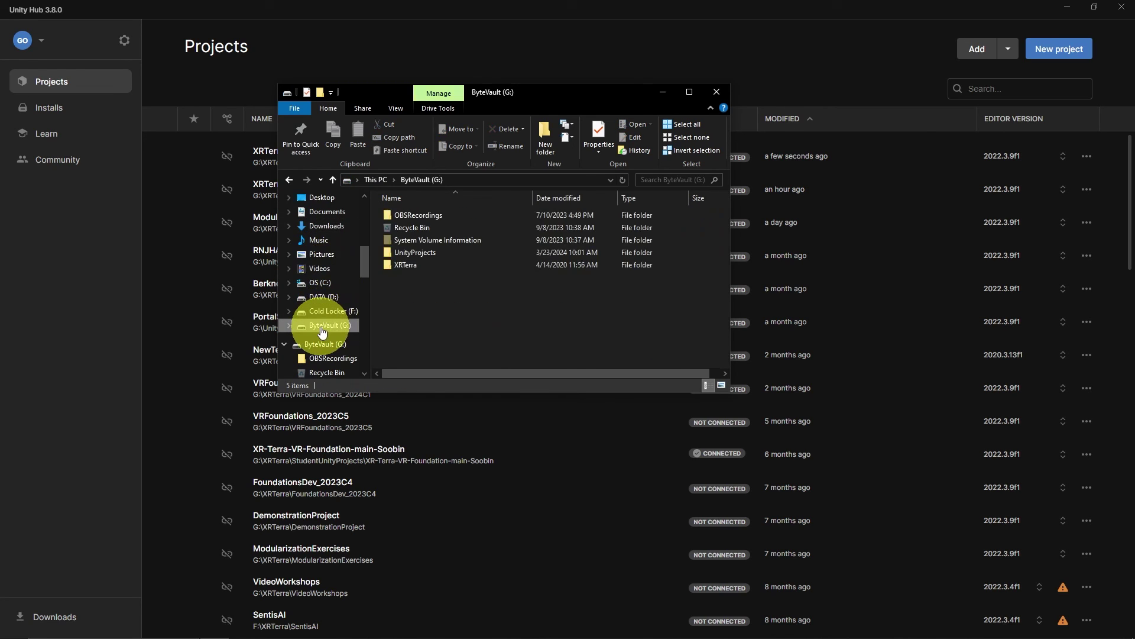
left_click(403, 268)
double_click(403, 267)
scroll(446, 247, "down", 12)
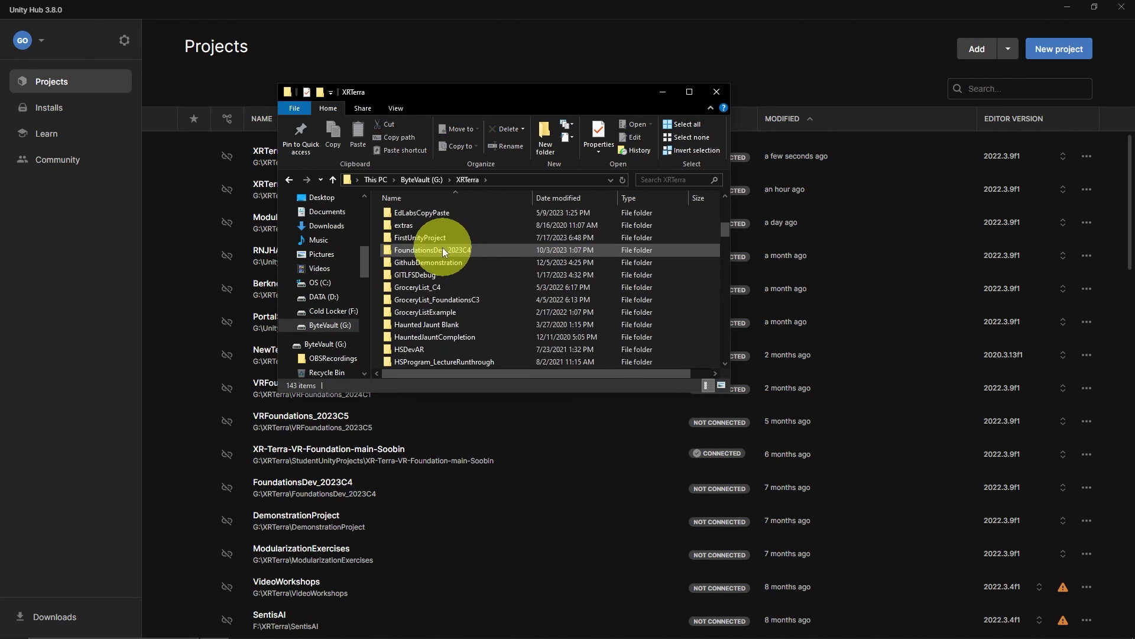
scroll(443, 249, "down", 15)
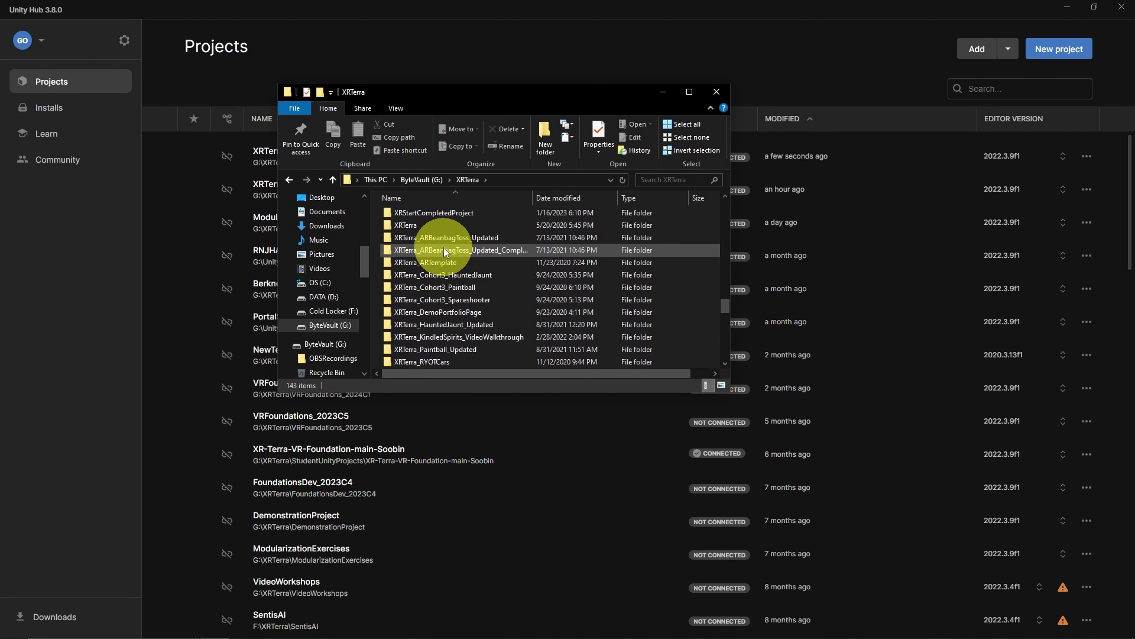
scroll(445, 251, "down", 2)
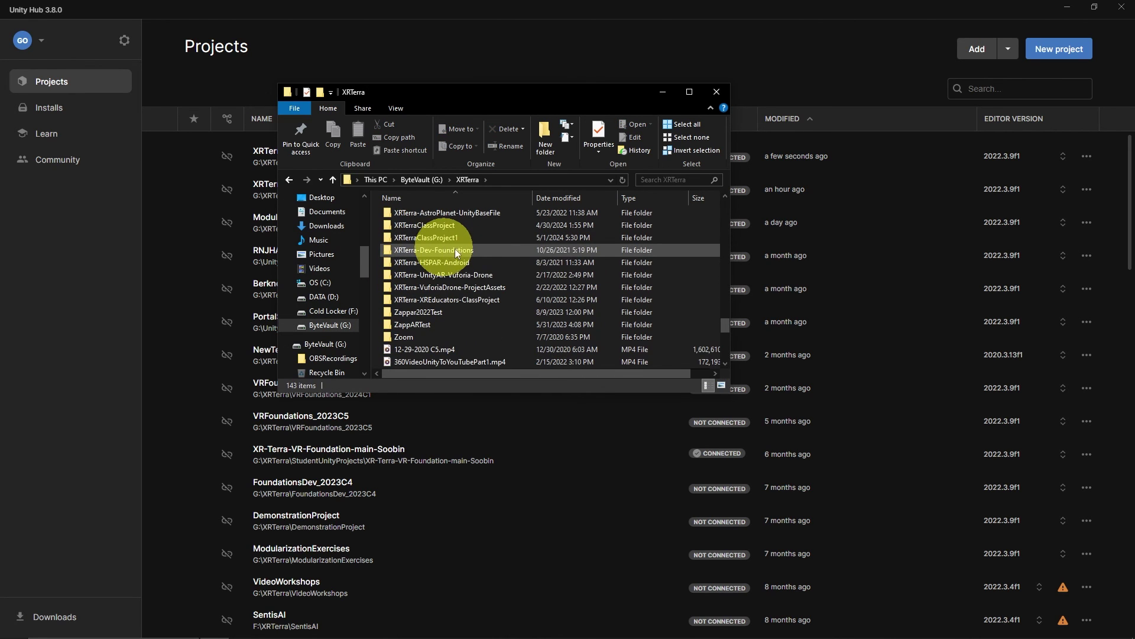
double_click(416, 236)
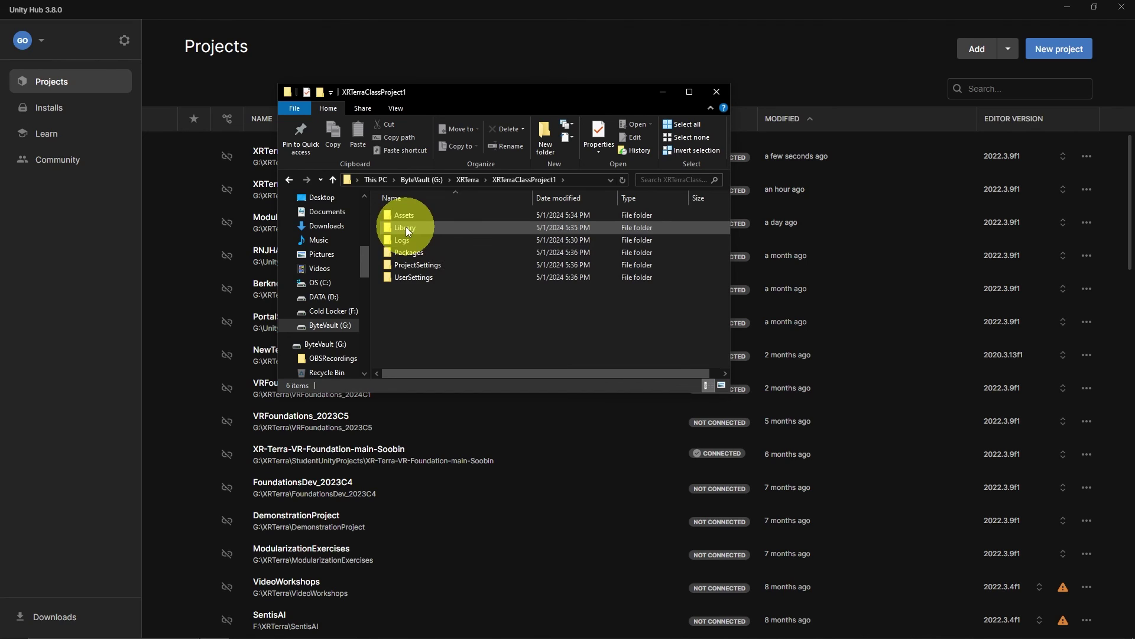
Delete the Library folder from the XRTerraClassProject1 project folder
mouse_move(408, 232)
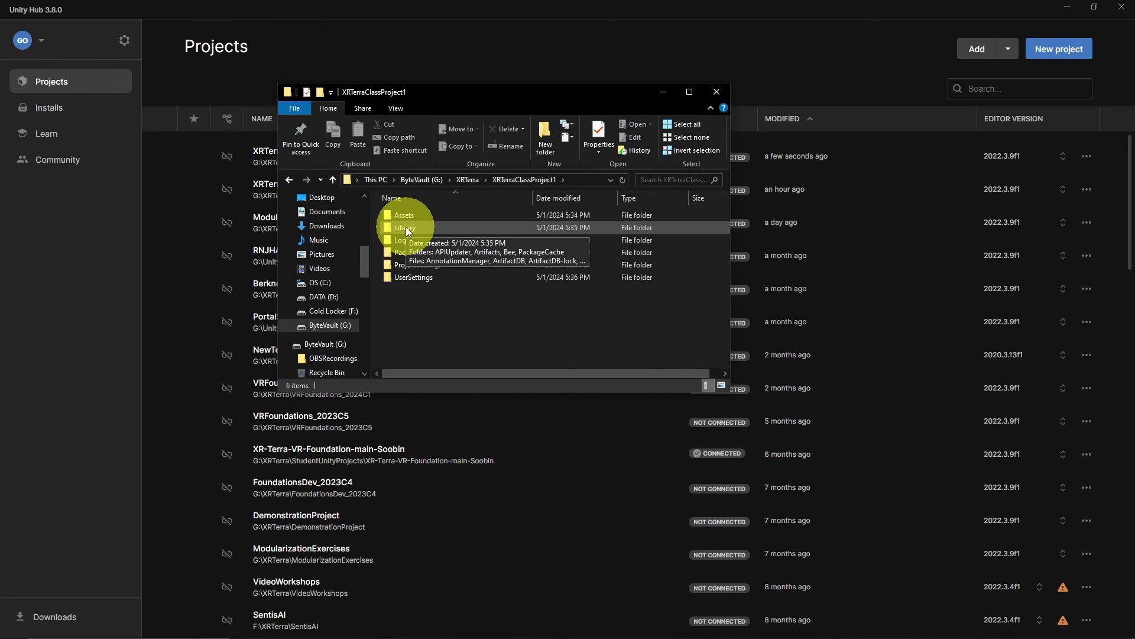
right_click(406, 228)
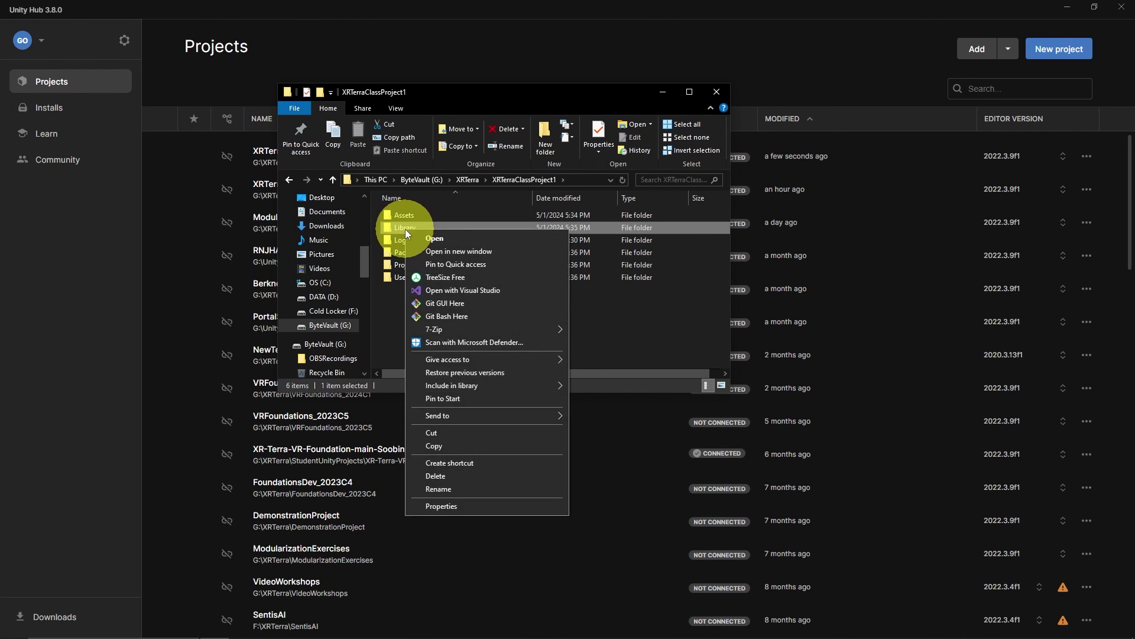
left_click(436, 476)
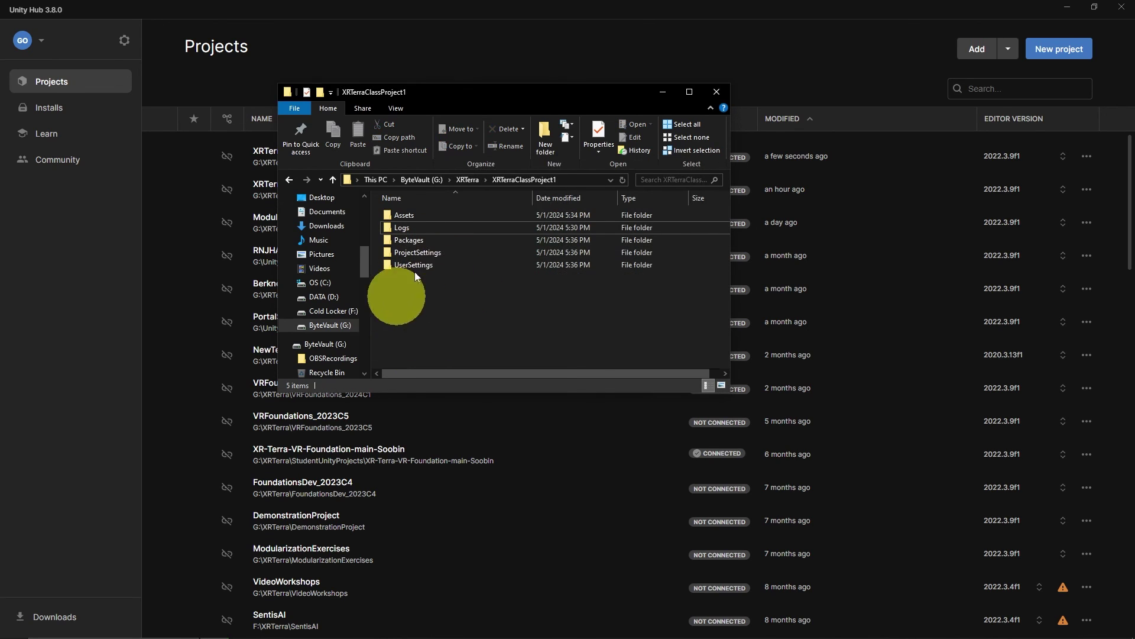
Switch back to Unity Hub and reopen the XRTerraClassProject1 project
left_click(497, 33)
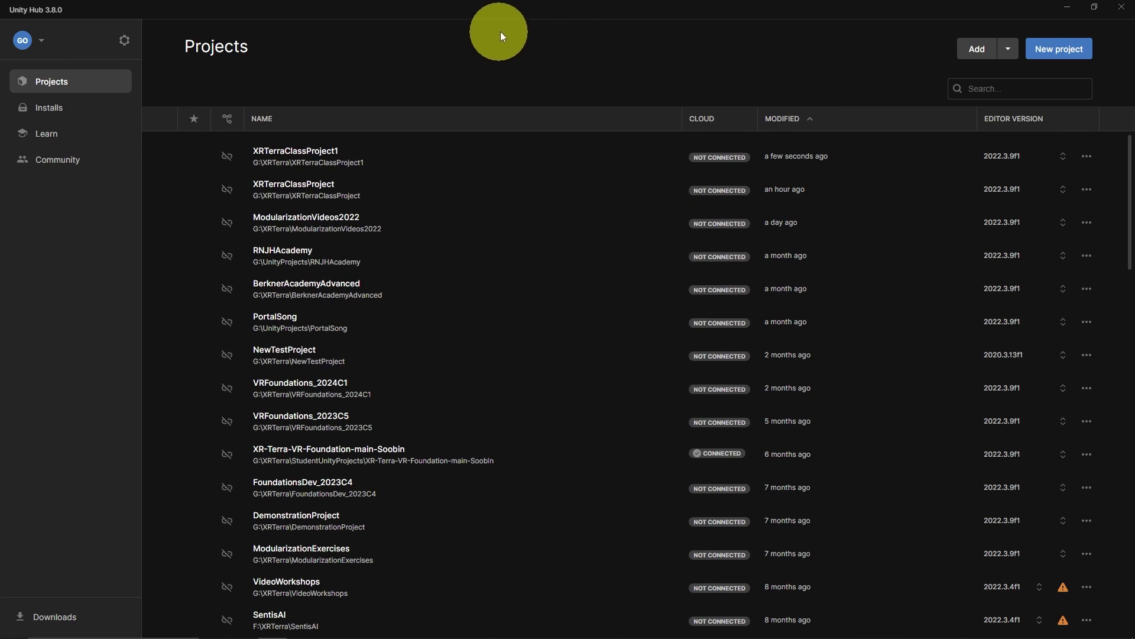
left_click(290, 158)
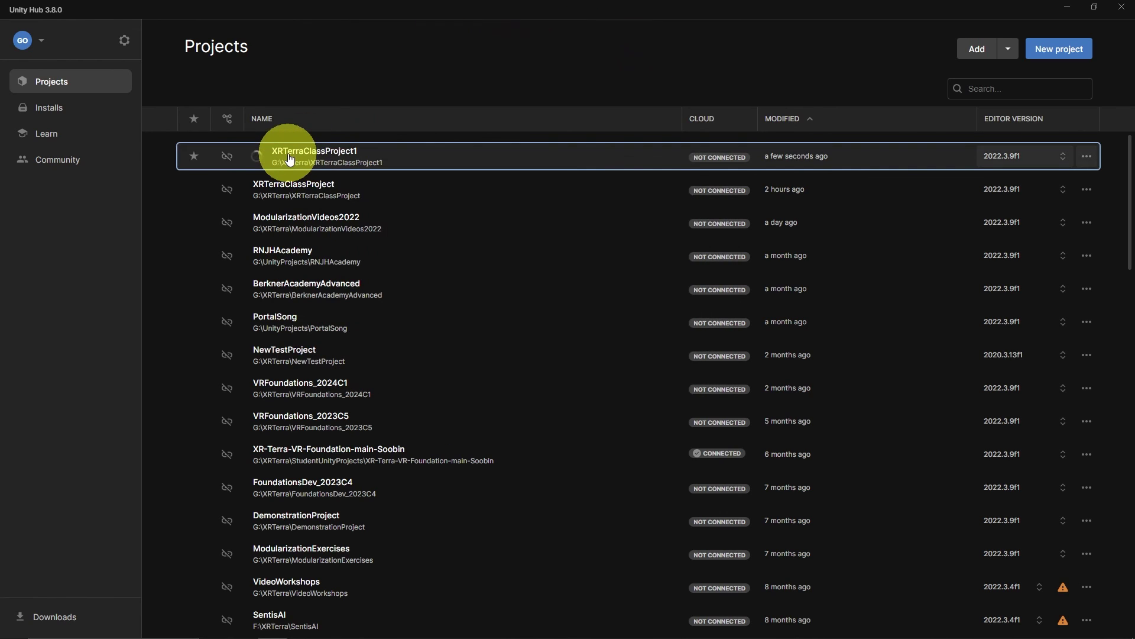